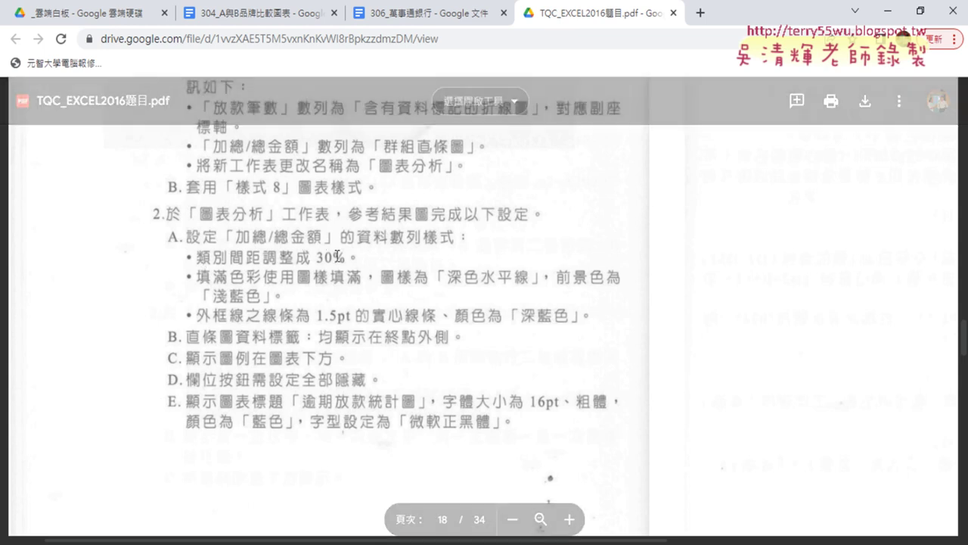
Step: Minimize the Chrome PDF viewer to return to the EXD03 workbook's 圖表分析 chart
{"action": "left_click", "coordinate": [887, 10]}
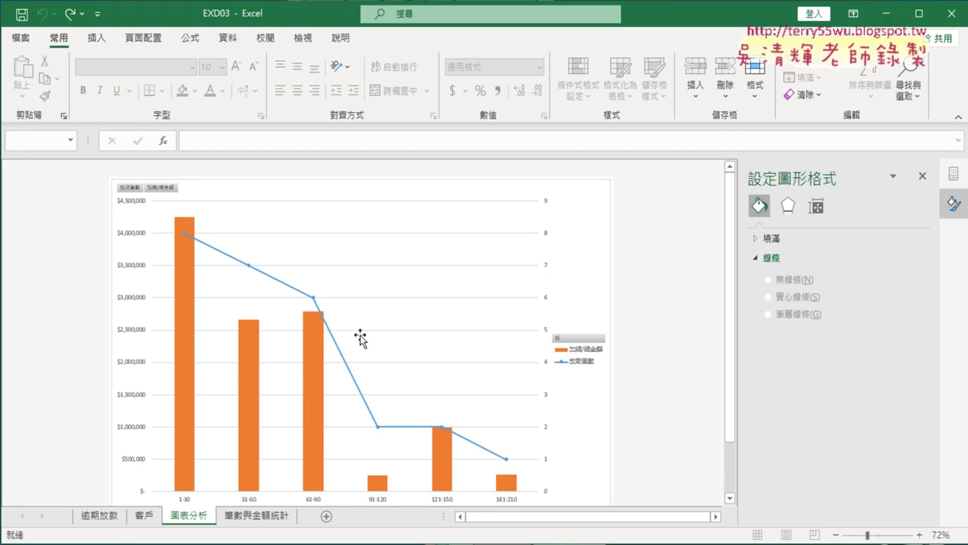
Step: Open the Format Data Series pane for the orange 加總/總金額 columns with 資料數列格式
{"action": "left_click", "coordinate": [309, 365]}
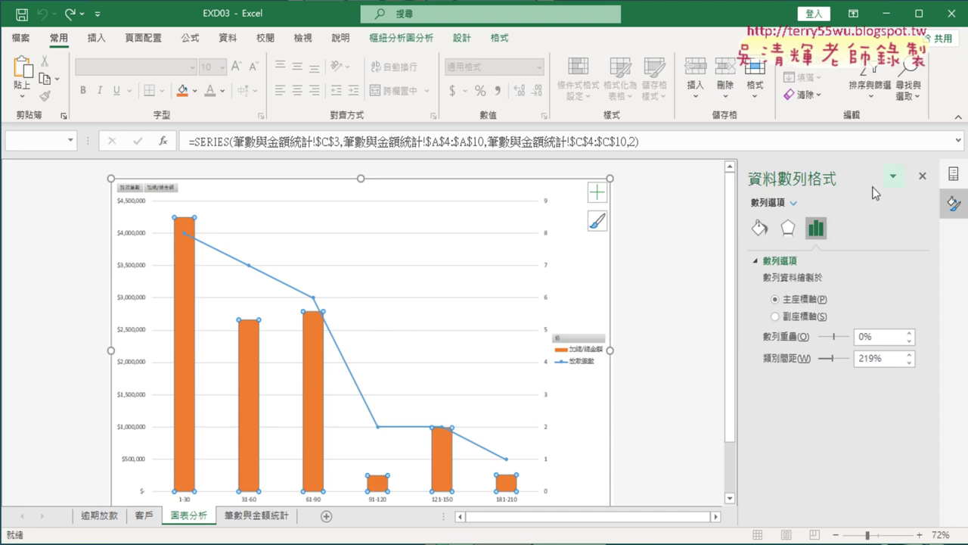
{"action": "left_click", "coordinate": [922, 175]}
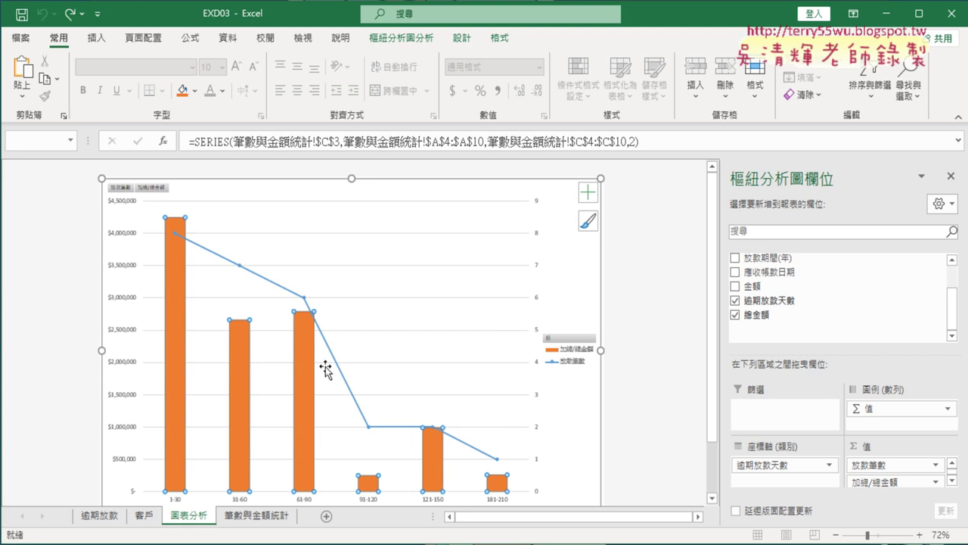
{"action": "mouse_move", "coordinate": [299, 367]}
{"action": "right_click", "coordinate": [303, 328]}
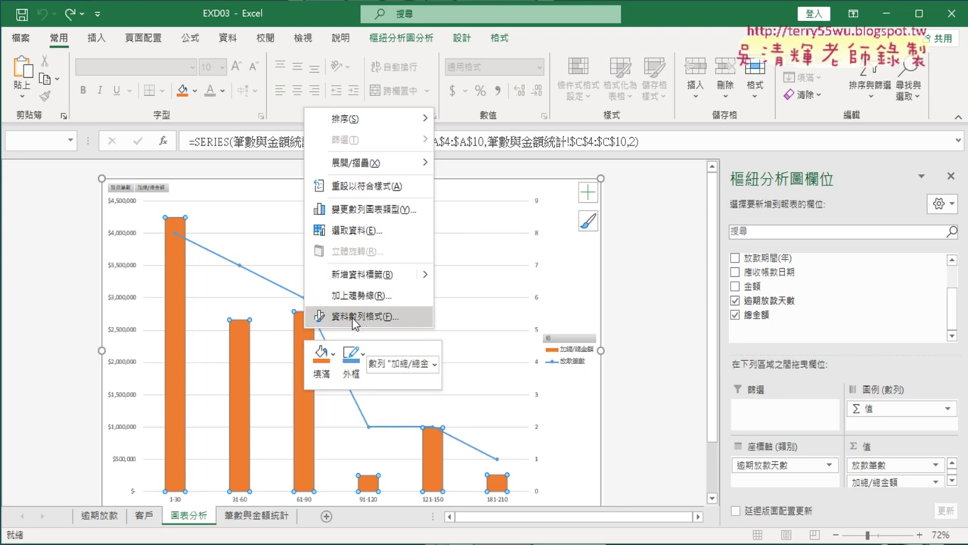
{"action": "left_click", "coordinate": [362, 316]}
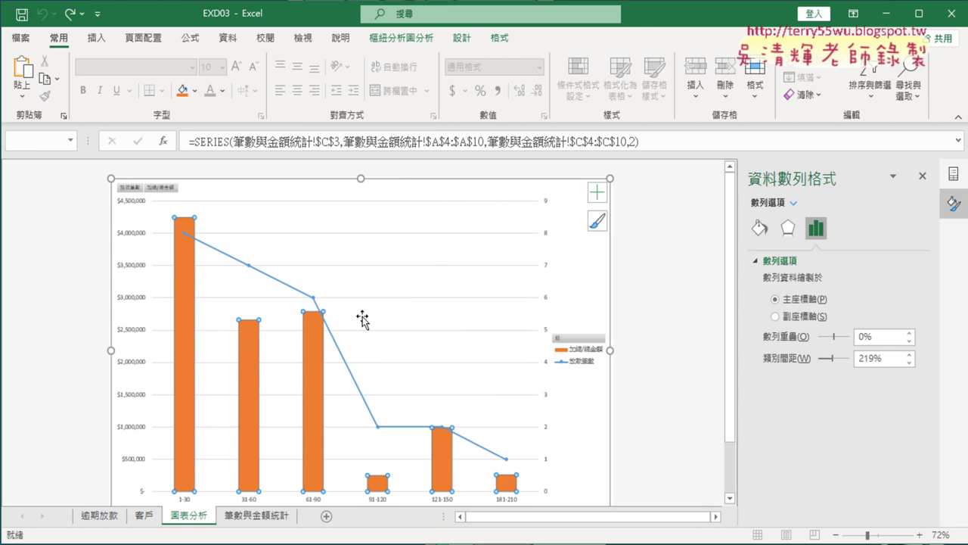
{"action": "right_click", "coordinate": [318, 356]}
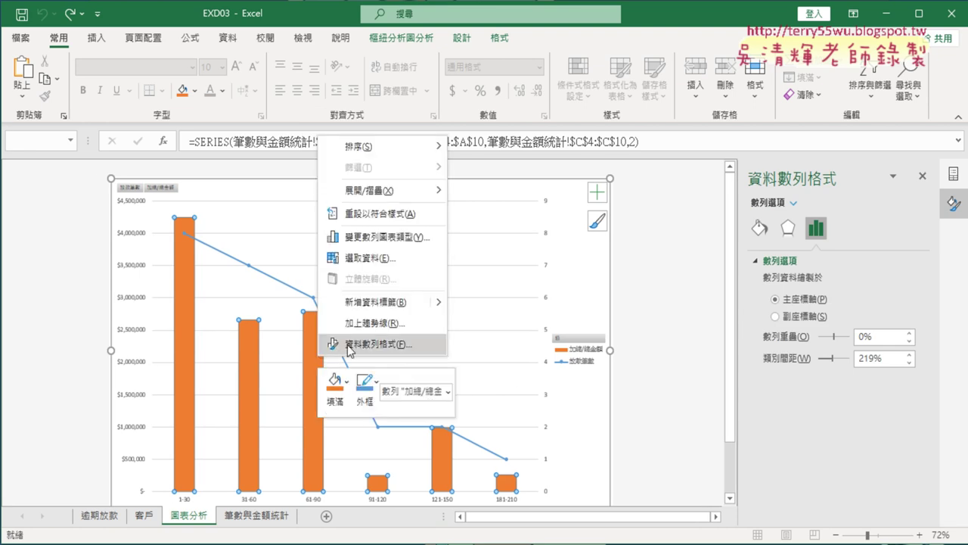
{"action": "left_click_drag", "start_coordinate": [413, 356], "coordinate": [306, 355]}
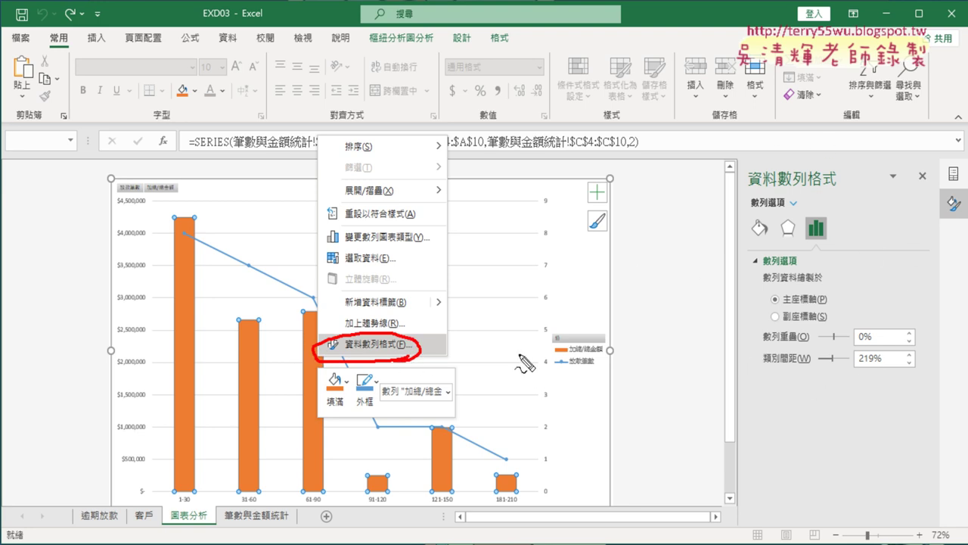
{"action": "key", "text": "Escape"}
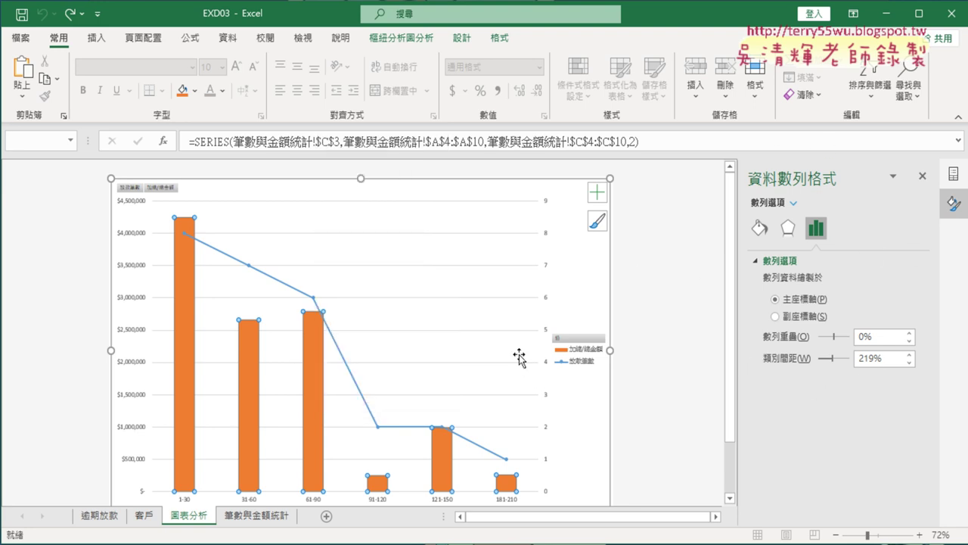
Step: Change the 加總/總金額 columns' 類別間距 from 219% to 30%
{"action": "left_click", "coordinate": [759, 227]}
{"action": "left_click", "coordinate": [814, 228]}
{"action": "left_click_drag", "start_coordinate": [873, 361], "coordinate": [856, 361]}
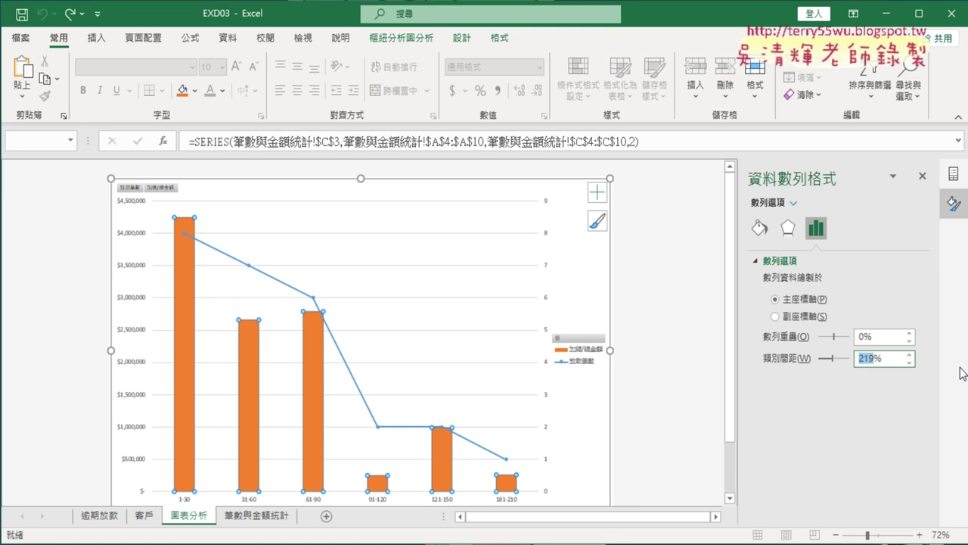
{"action": "type", "text": "30"}
{"action": "key", "text": "Return"}
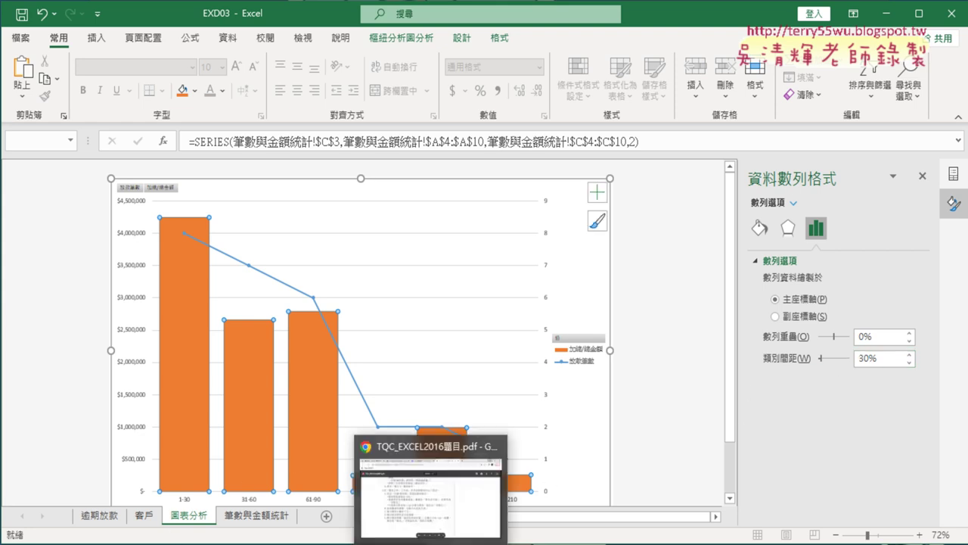
{"action": "left_click", "coordinate": [415, 511]}
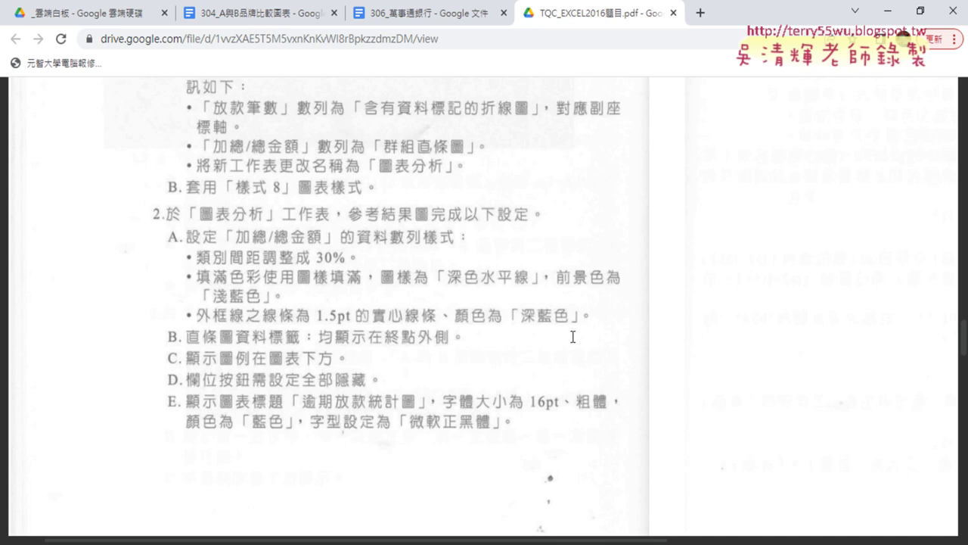
{"action": "left_click_drag", "start_coordinate": [467, 541], "coordinate": [698, 542]}
{"action": "scroll", "coordinate": [699, 540], "scroll_direction": "up", "scroll_amount": 5}
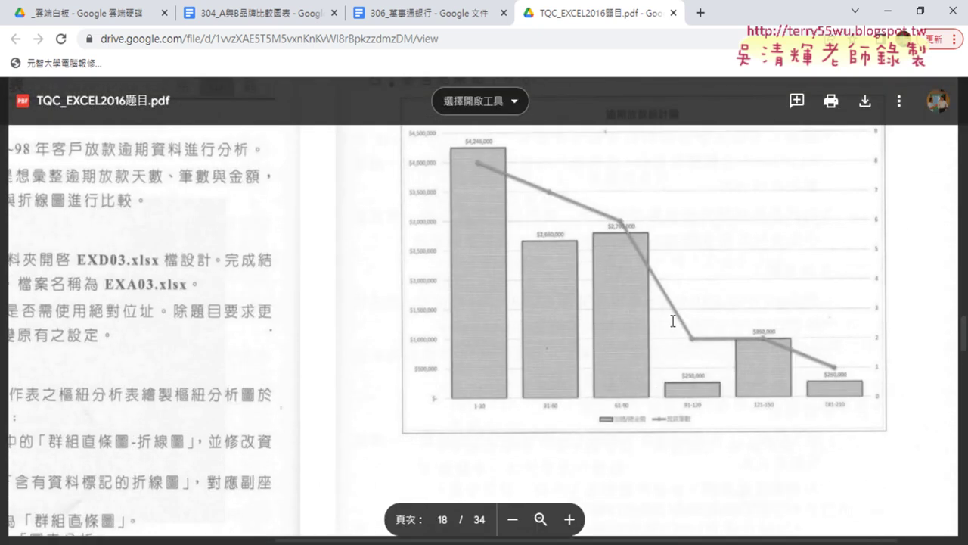
Step: Switch the 加總/總金額 columns' fill from solid orange to 圖樣填滿 (pattern fill)
{"action": "left_click", "coordinate": [887, 11]}
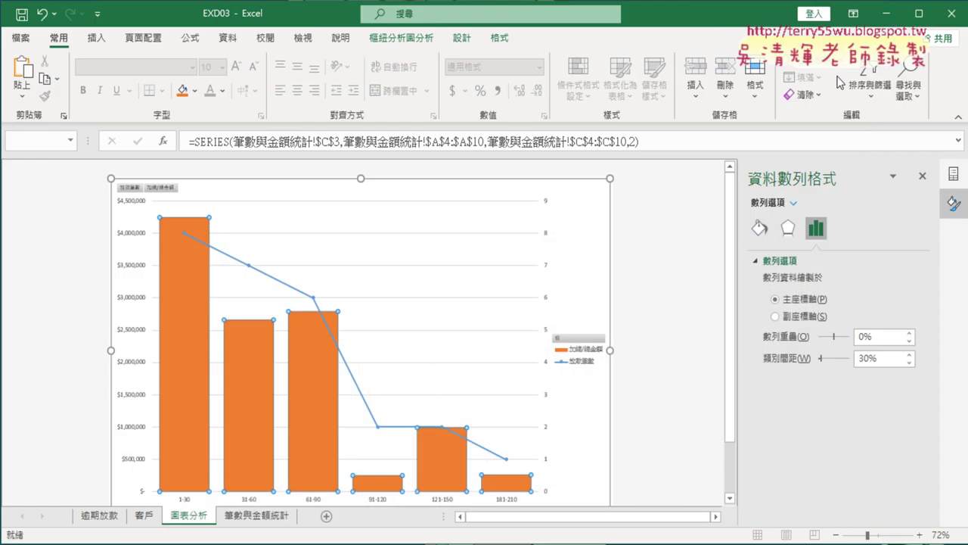
{"action": "left_click", "coordinate": [759, 227]}
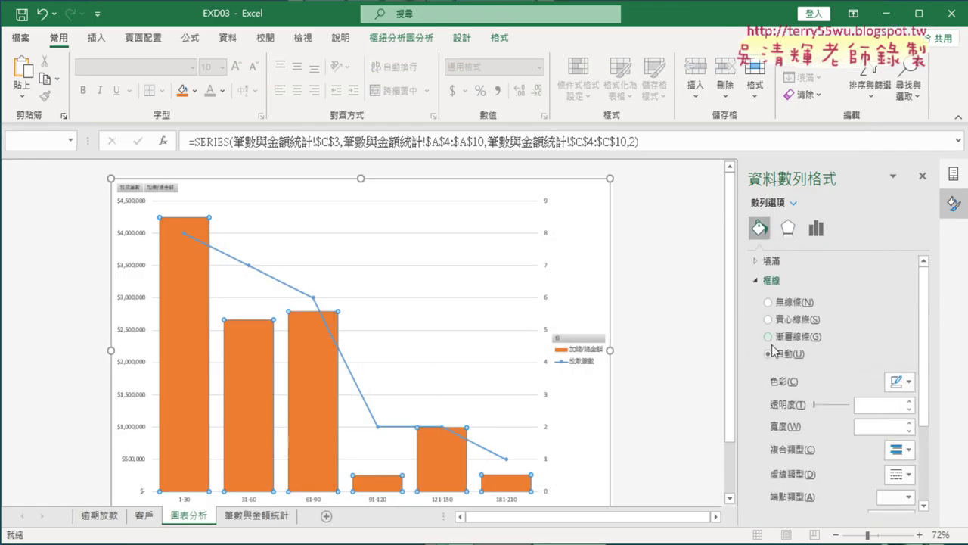
{"action": "left_click", "coordinate": [759, 281]}
{"action": "left_click", "coordinate": [753, 262]}
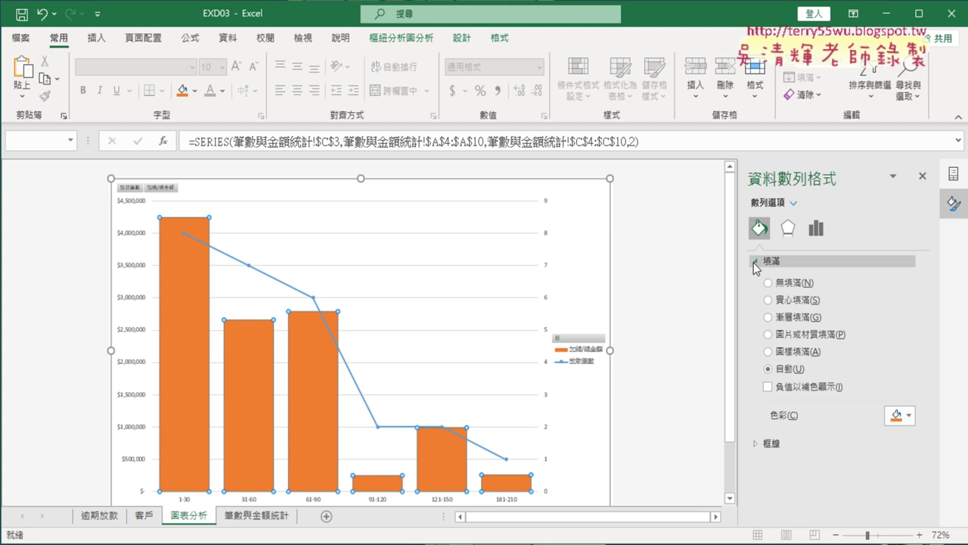
{"action": "left_click", "coordinate": [768, 352]}
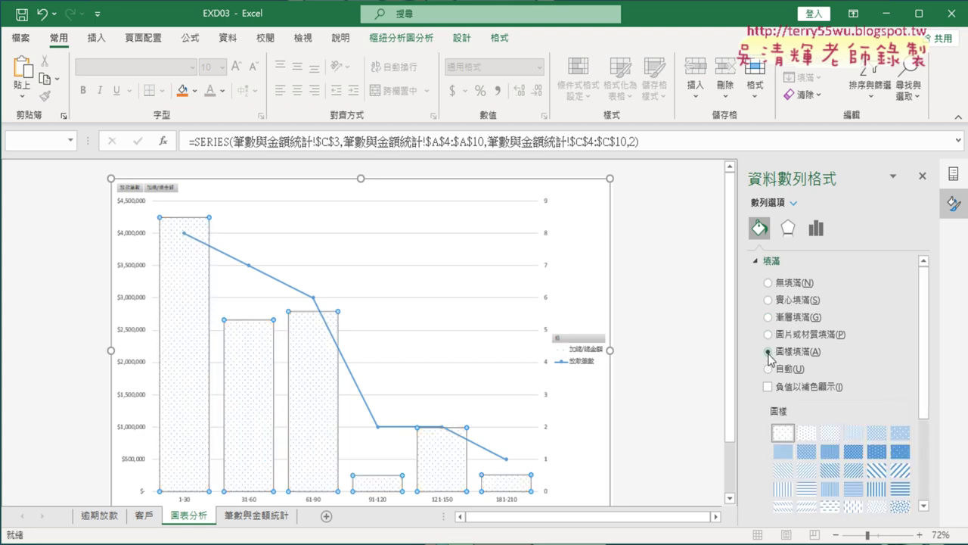
{"action": "left_click_drag", "start_coordinate": [924, 341], "coordinate": [924, 423]}
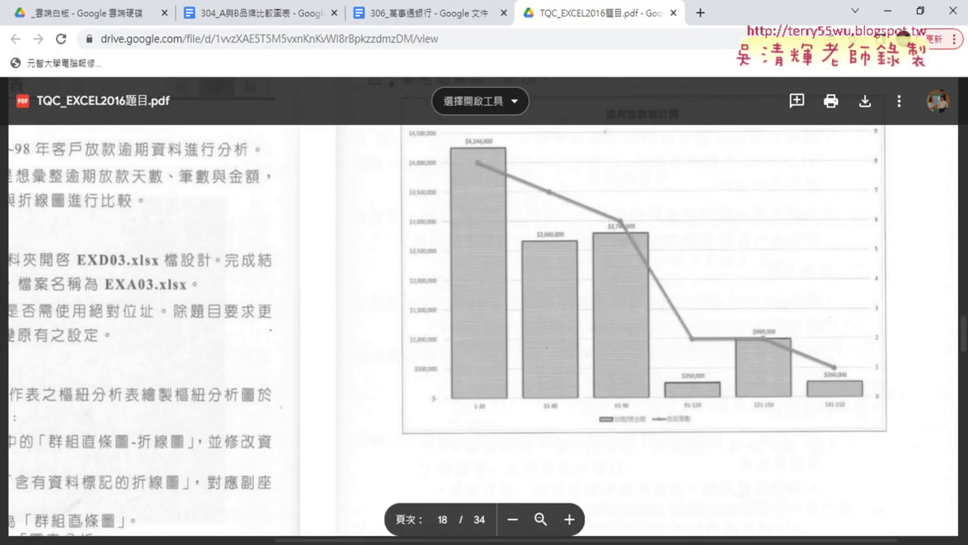
Step: Scroll the PDF to page 18's section 2A–E requirements for the 加總/總金額 series
{"action": "left_click_drag", "start_coordinate": [305, 536], "coordinate": [118, 537]}
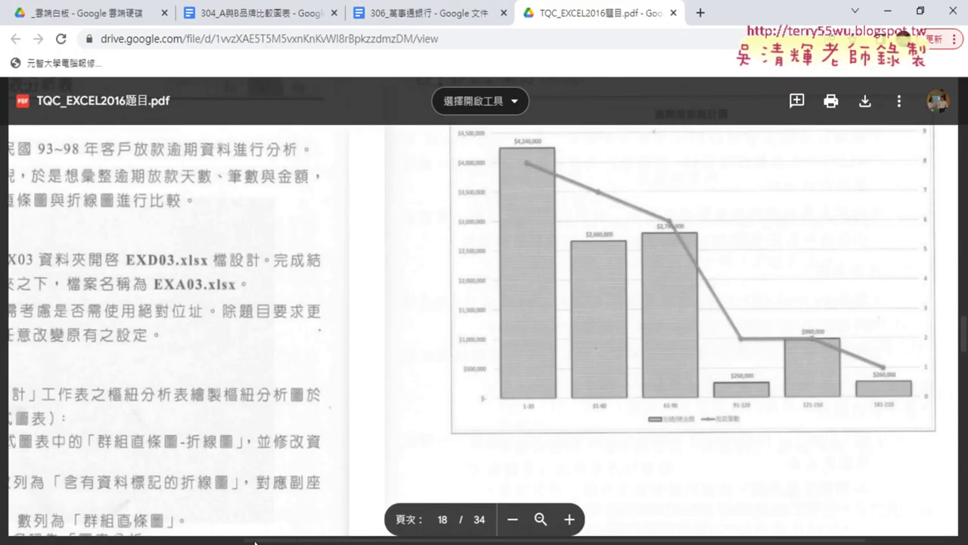
{"action": "scroll", "coordinate": [182, 390], "scroll_direction": "down", "scroll_amount": 2}
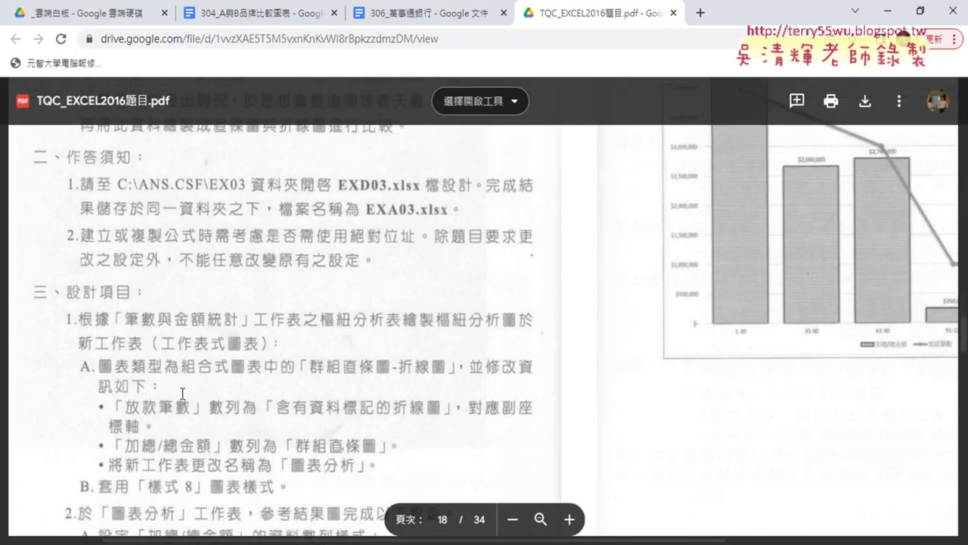
{"action": "scroll", "coordinate": [178, 373], "scroll_direction": "down", "scroll_amount": 2}
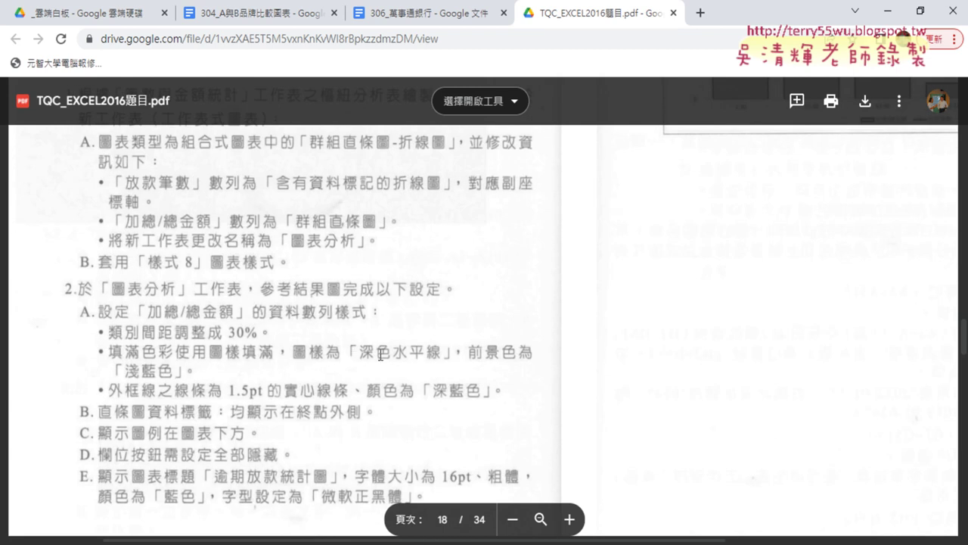
Step: Apply the 深色水平線 pattern with a 淺藍色 foreground to the 加總/總金額 columns
{"action": "left_click", "coordinate": [888, 11]}
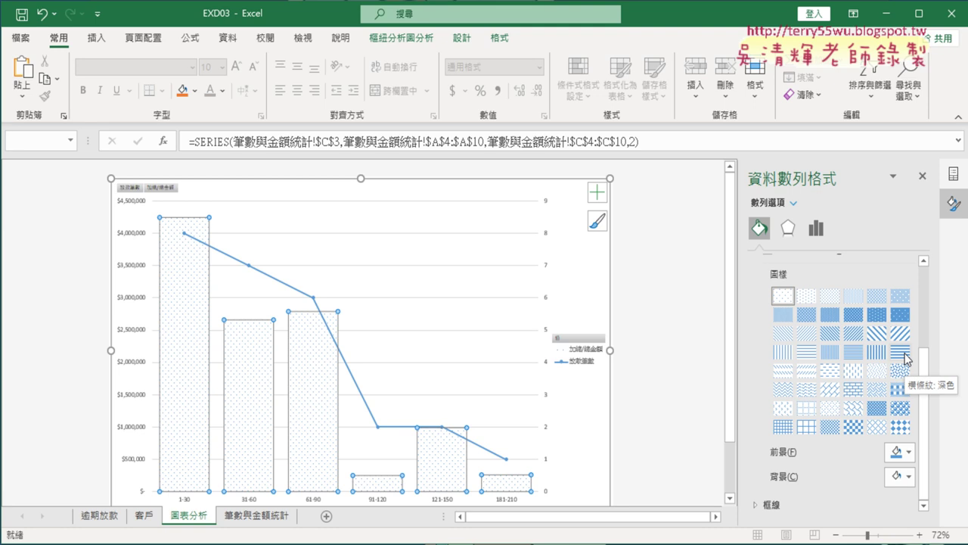
{"action": "left_click", "coordinate": [905, 353]}
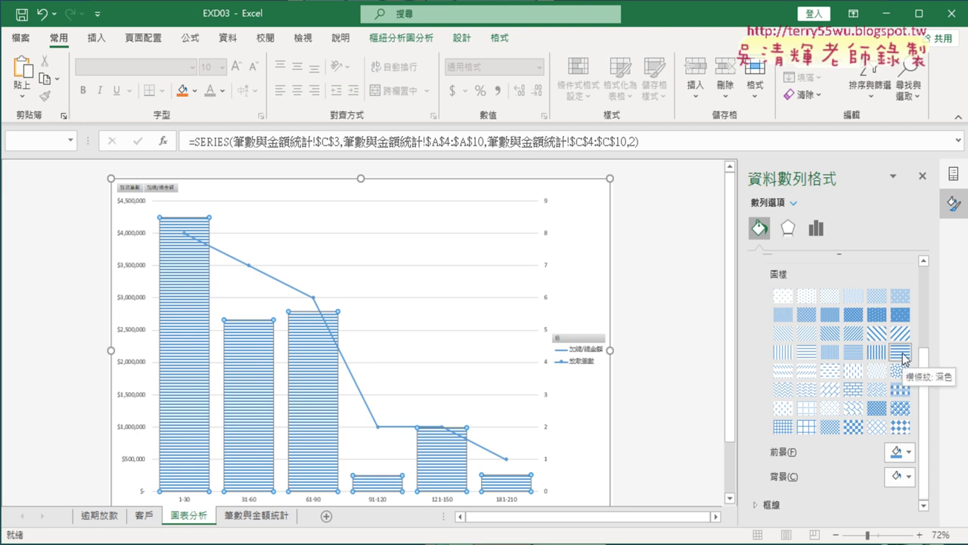
{"action": "left_click", "coordinate": [902, 454]}
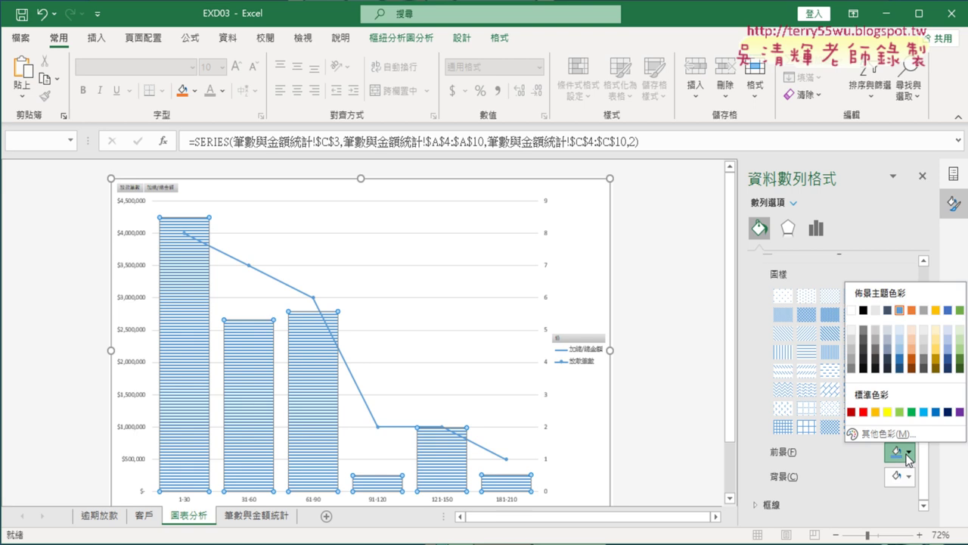
{"action": "left_click", "coordinate": [924, 412]}
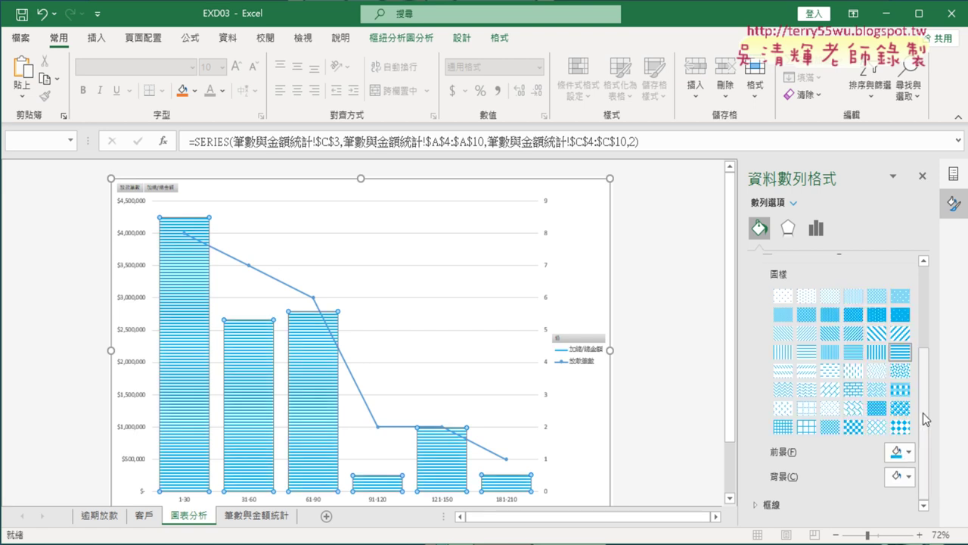
{"action": "left_click", "coordinate": [429, 543]}
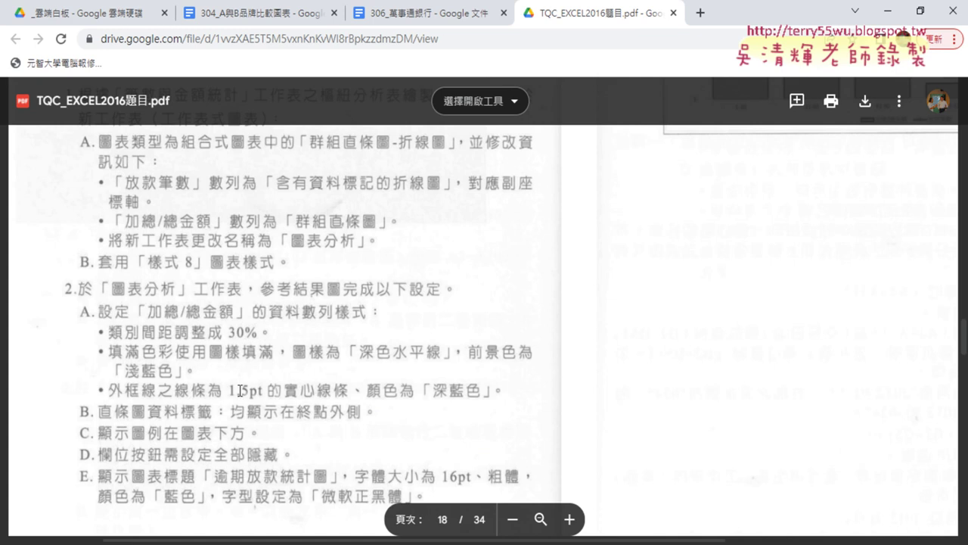
{"action": "left_click", "coordinate": [886, 11]}
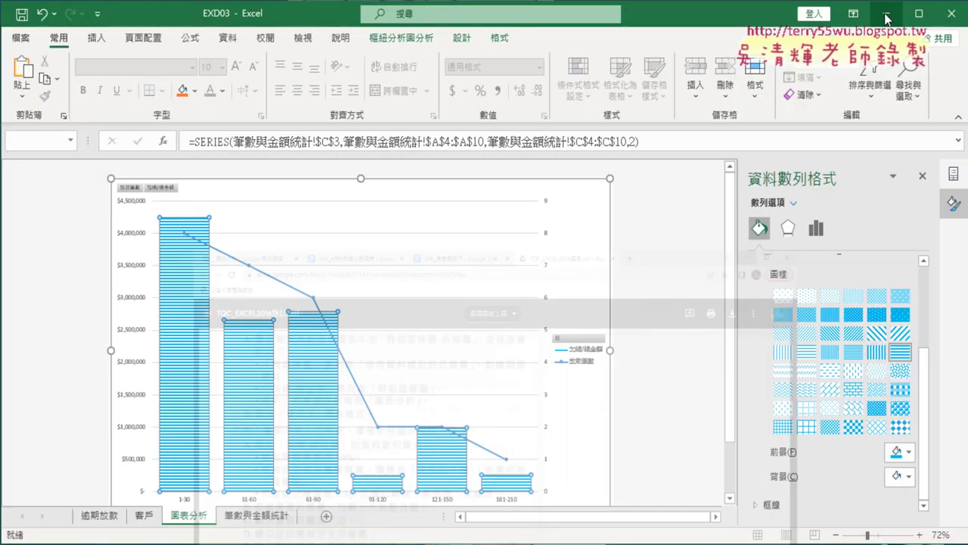
Step: Give the 加總/總金額 columns a 1.5 pt solid 深藍 (dark-blue) border
{"action": "scroll", "coordinate": [810, 277], "scroll_direction": "up", "scroll_amount": 2}
{"action": "scroll", "coordinate": [808, 271], "scroll_direction": "up", "scroll_amount": 2}
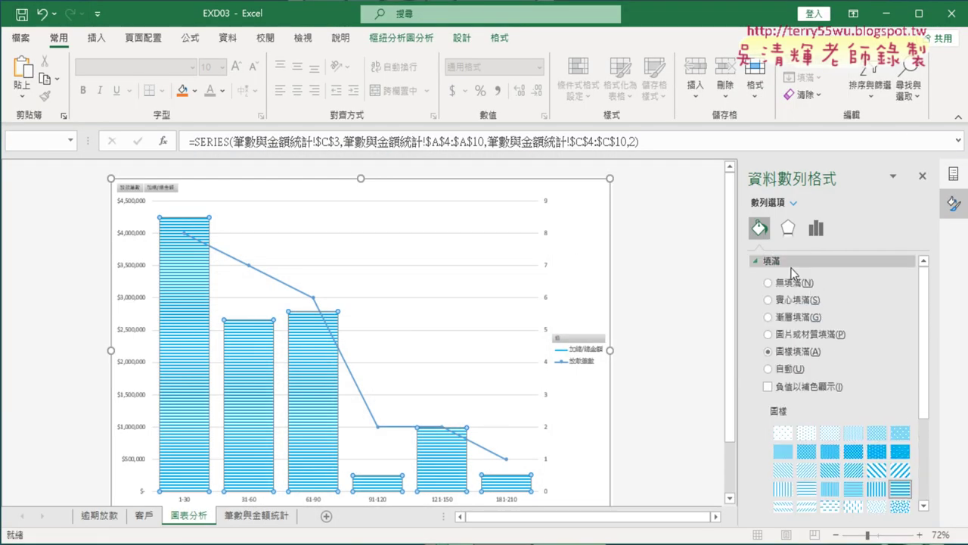
{"action": "left_click", "coordinate": [759, 261]}
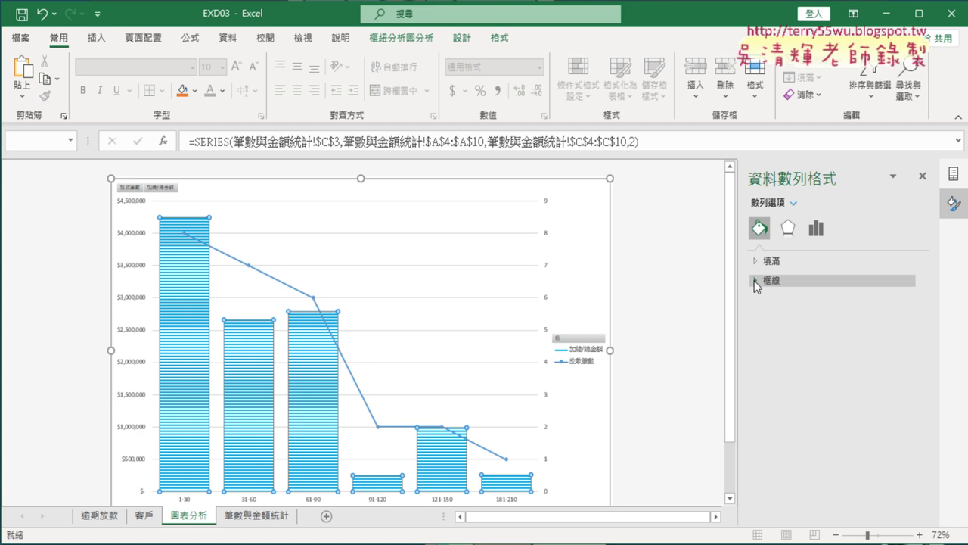
{"action": "left_click", "coordinate": [757, 281]}
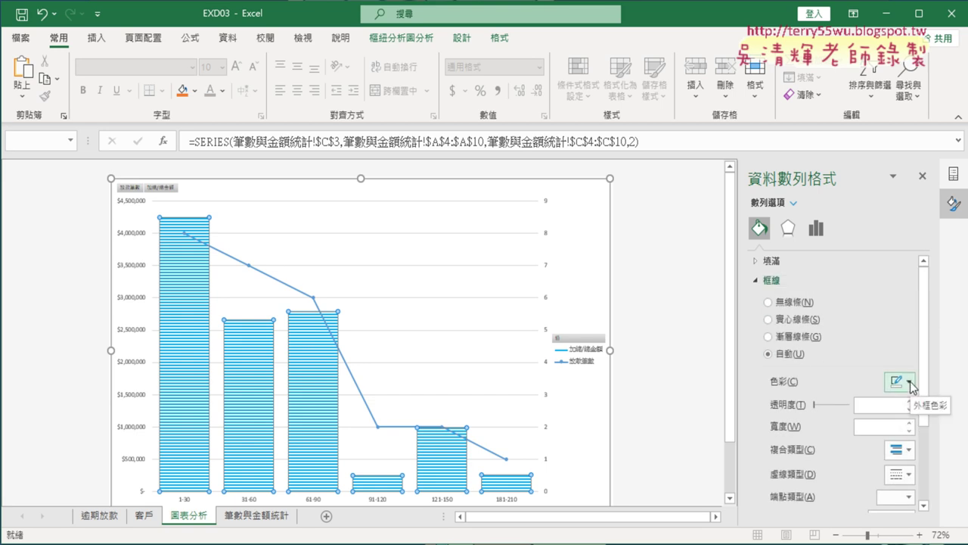
{"action": "left_click", "coordinate": [877, 426]}
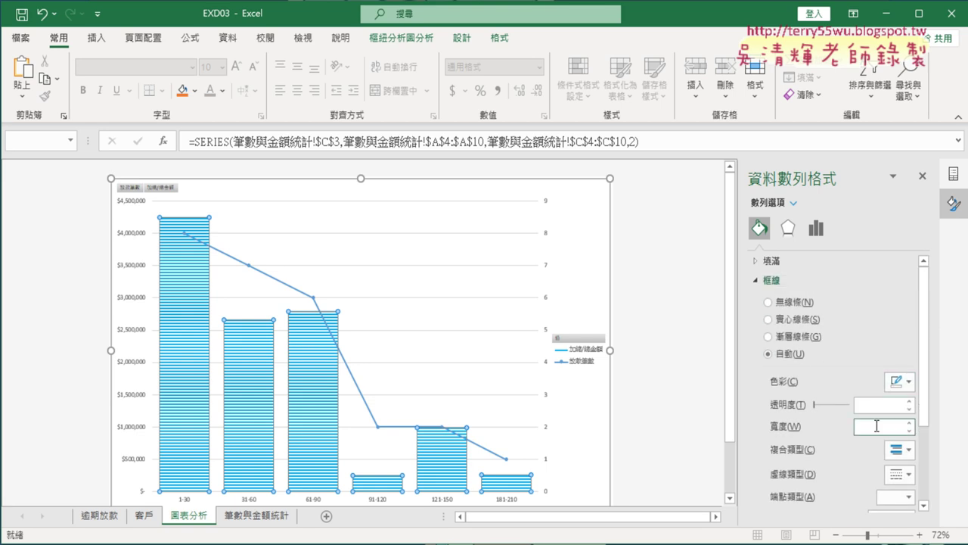
{"action": "left_click", "coordinate": [910, 422]}
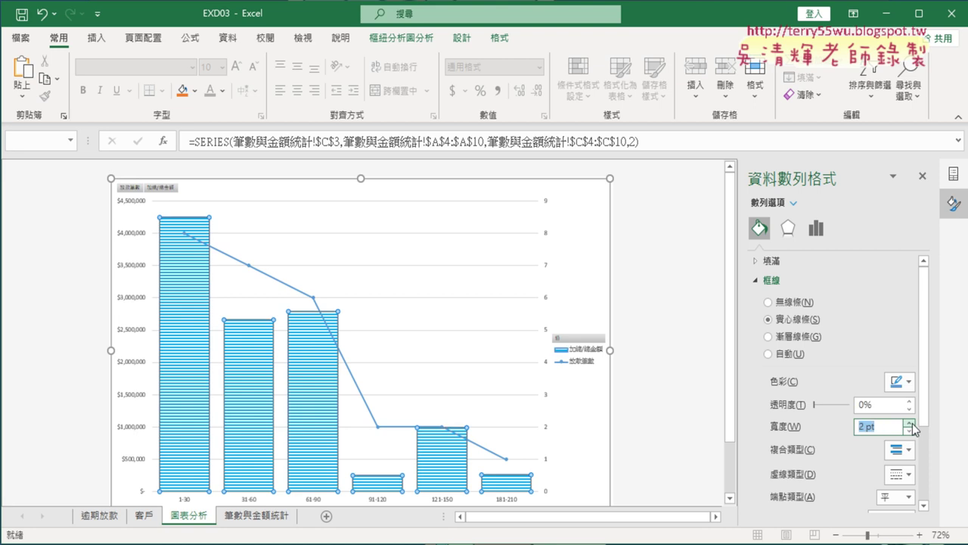
{"action": "left_click", "coordinate": [910, 431]}
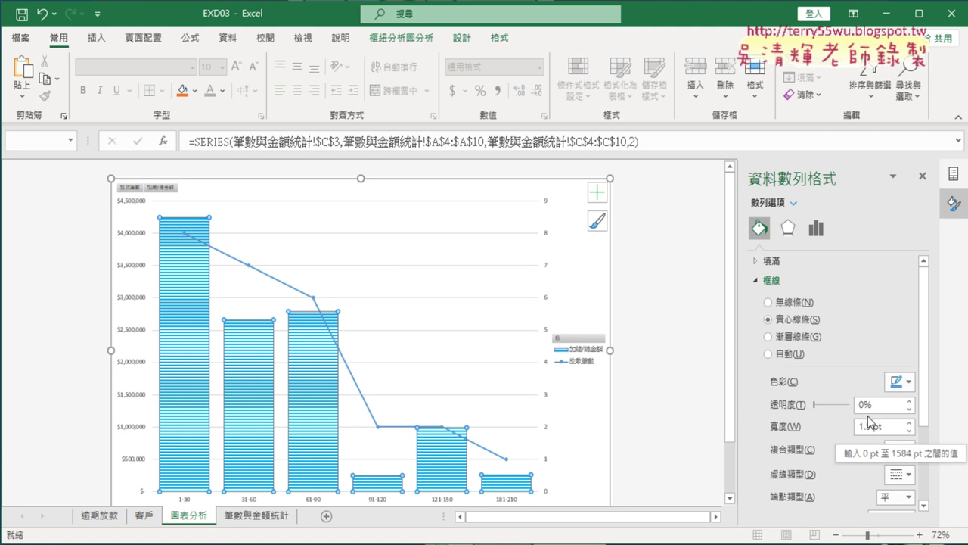
{"action": "left_click", "coordinate": [907, 382]}
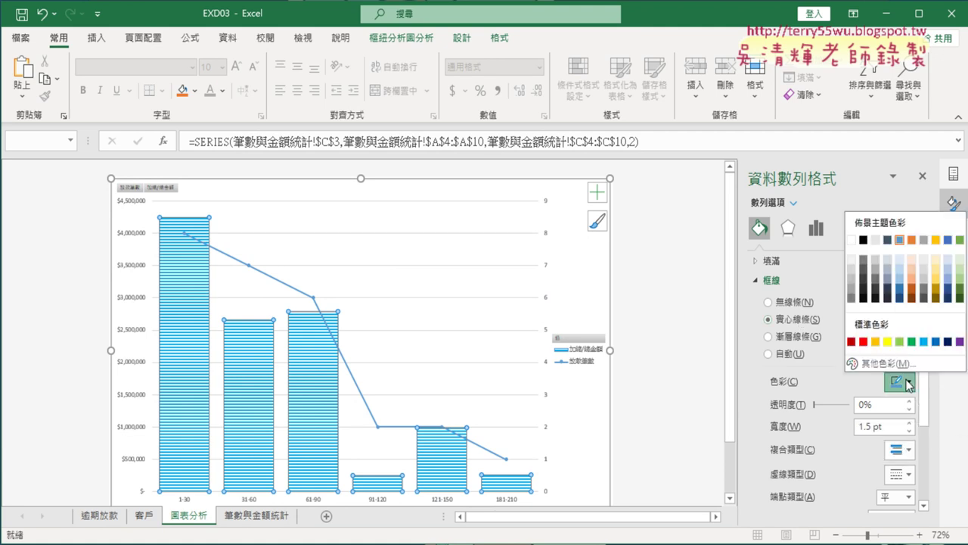
{"action": "left_click", "coordinate": [948, 342]}
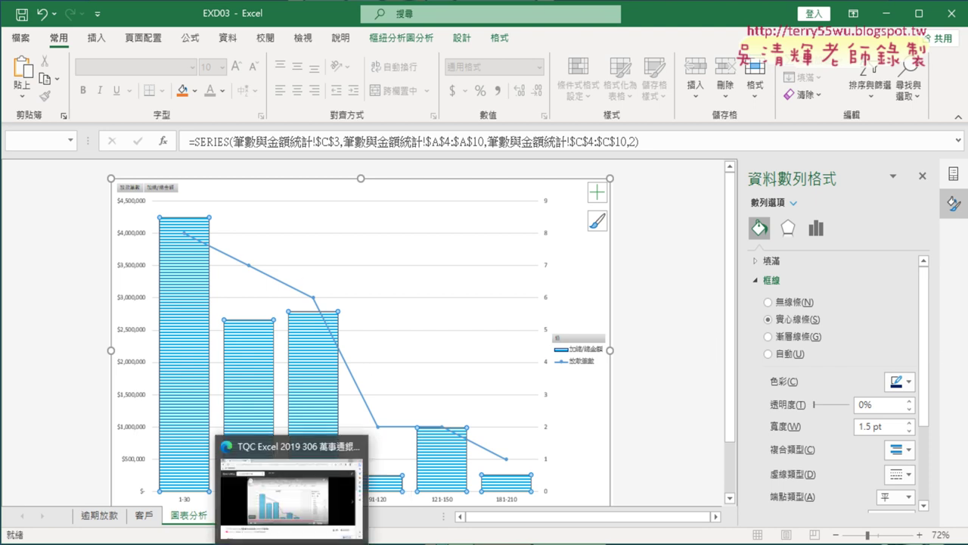
{"action": "left_click", "coordinate": [431, 512]}
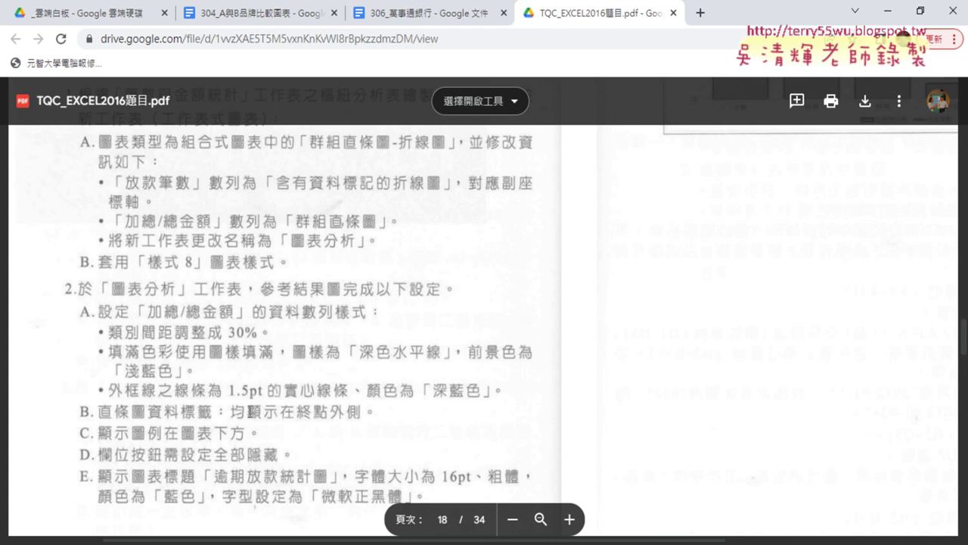
{"action": "left_click", "coordinate": [888, 10]}
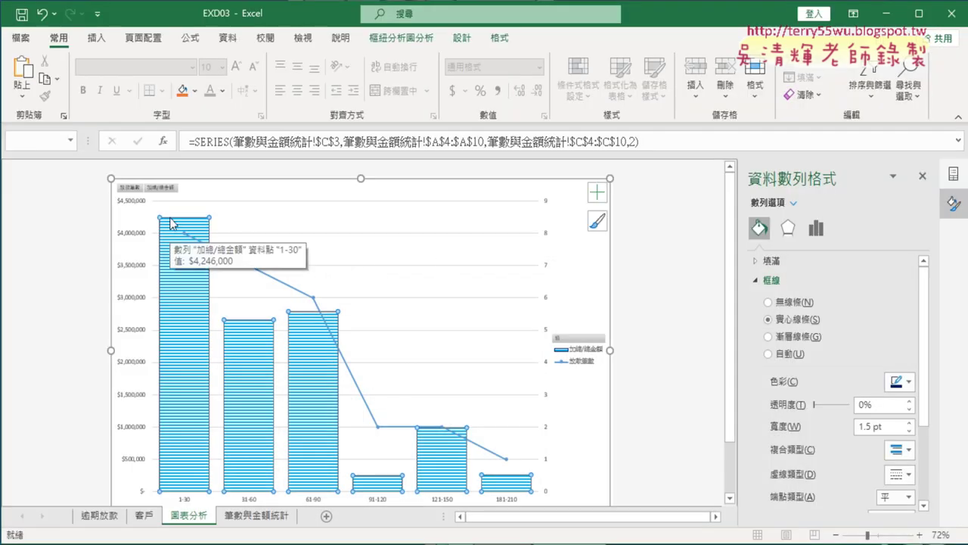
Step: Add 終點外側 data labels showing each 加總/總金額 bar's dollar amount
{"action": "left_click", "coordinate": [599, 194]}
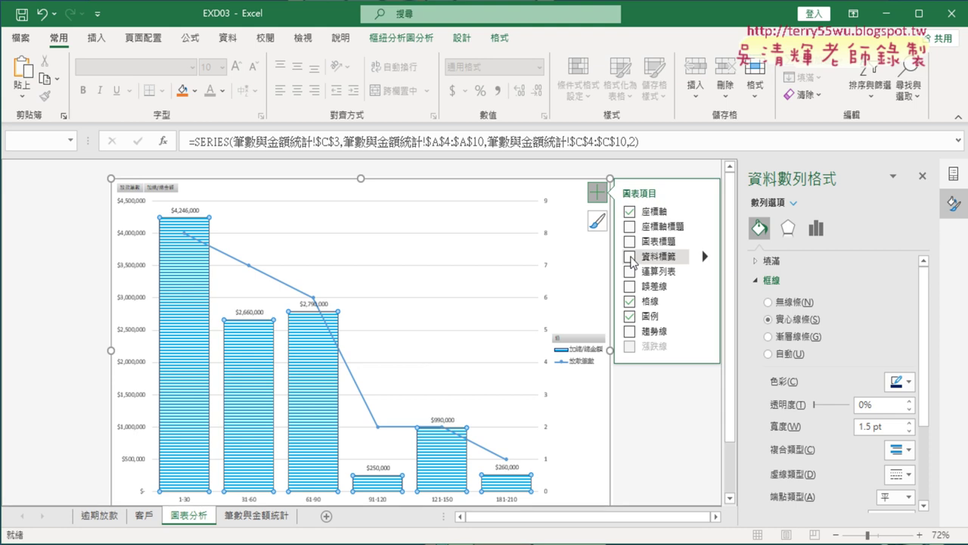
{"action": "left_click", "coordinate": [630, 257]}
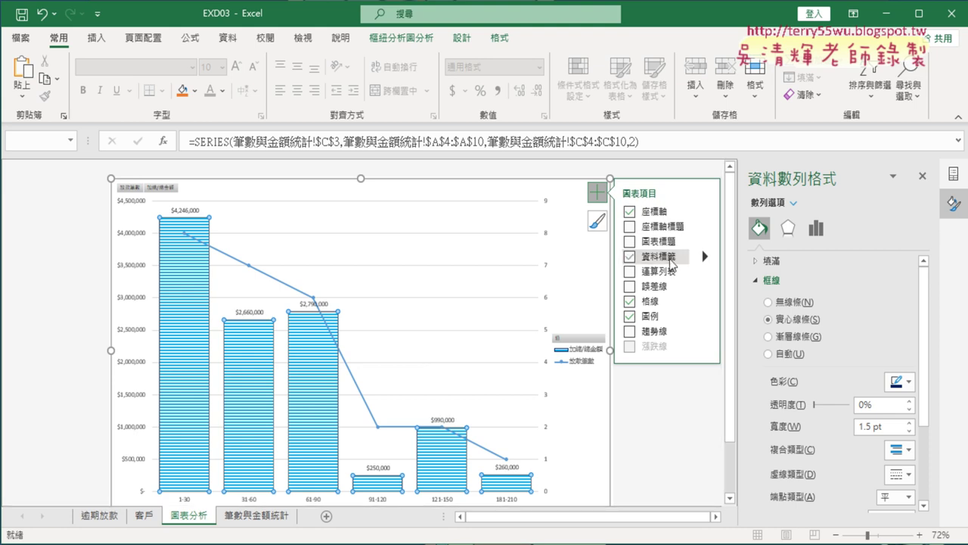
{"action": "left_click", "coordinate": [704, 256]}
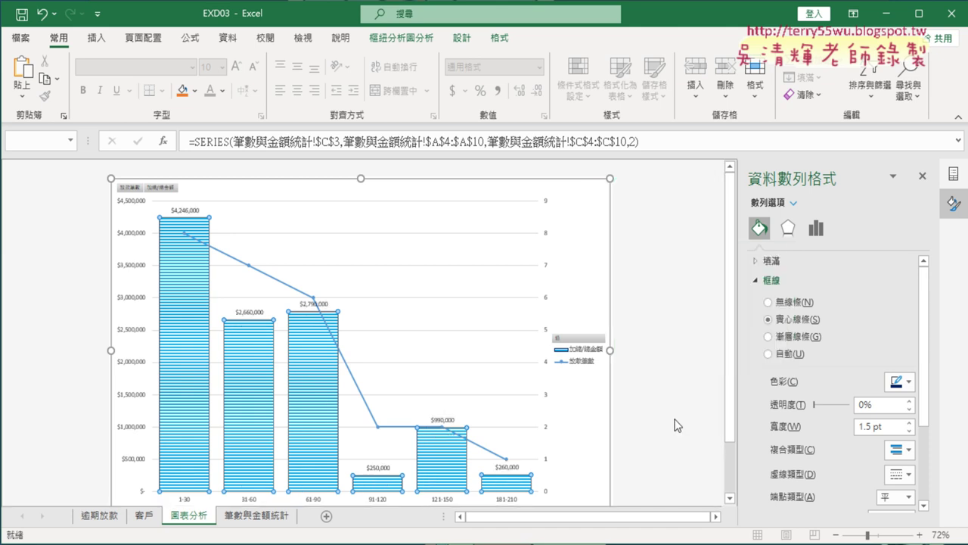
{"action": "left_click", "coordinate": [757, 314]}
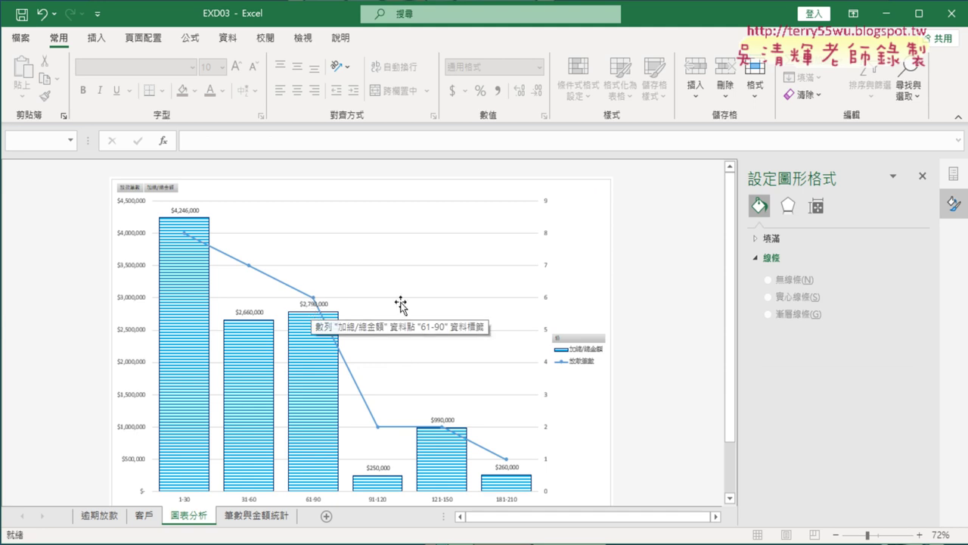
{"action": "left_click", "coordinate": [584, 201]}
{"action": "left_click", "coordinate": [597, 193]}
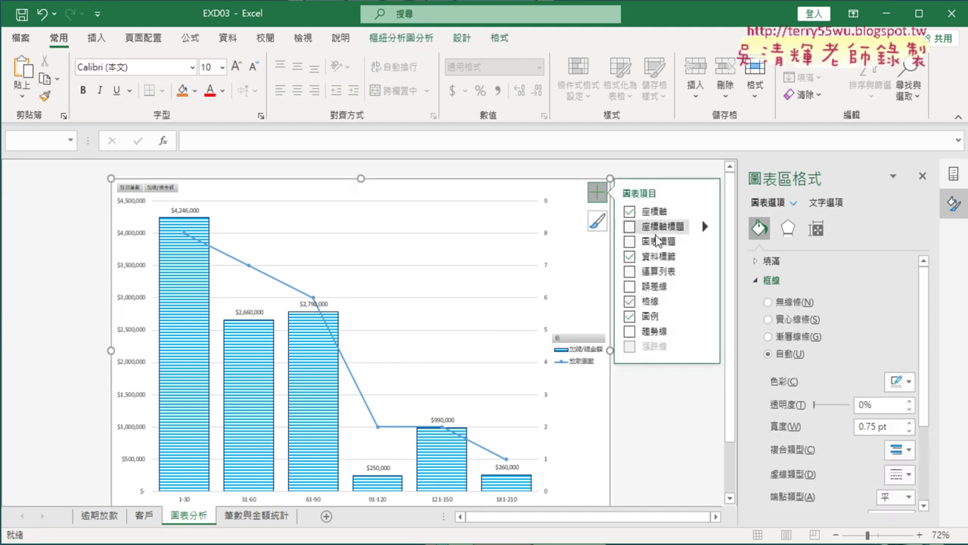
Step: Scroll the TQC PDF to section 2's chart requirements, then return to Excel
{"action": "left_click", "coordinate": [486, 540]}
{"action": "scroll", "coordinate": [384, 345], "scroll_direction": "down", "scroll_amount": 1}
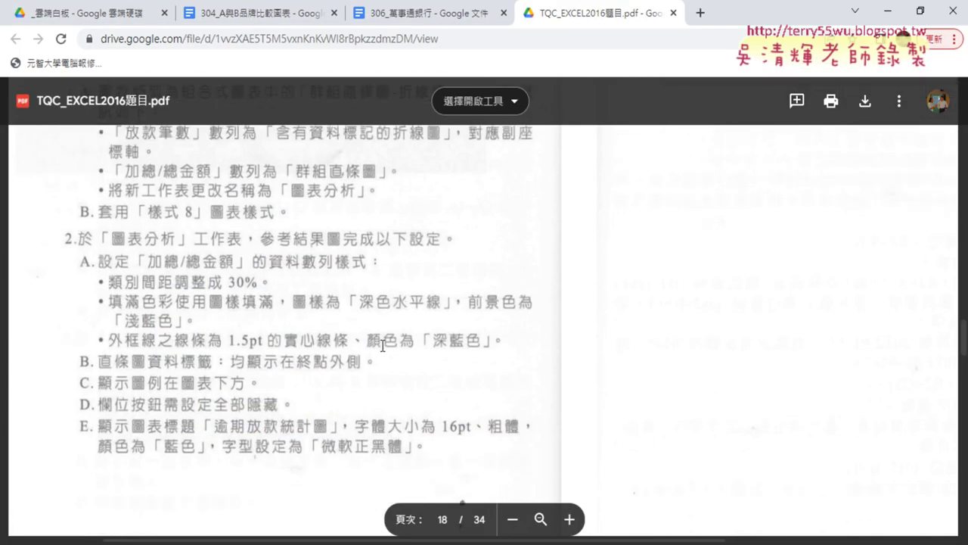
{"action": "scroll", "coordinate": [385, 279], "scroll_direction": "down", "scroll_amount": 1}
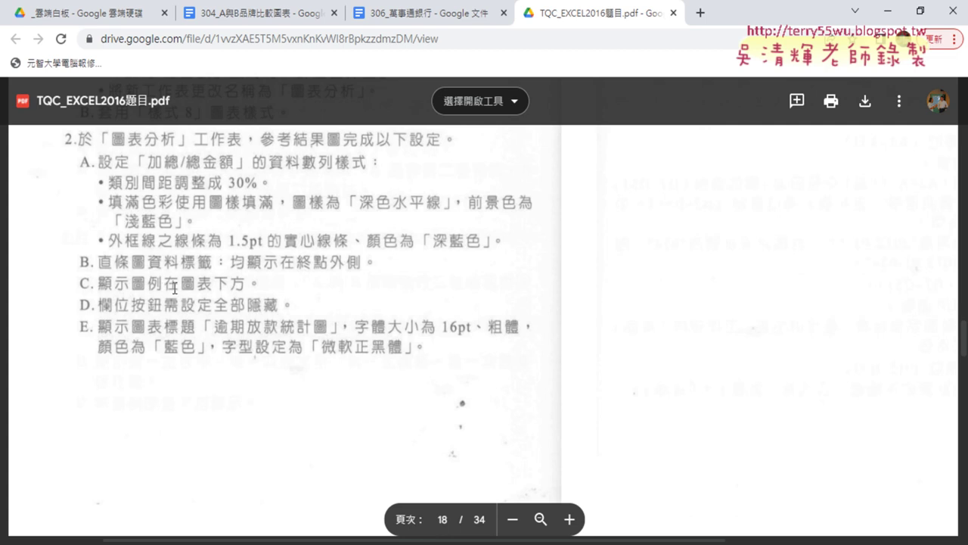
{"action": "left_click", "coordinate": [886, 12]}
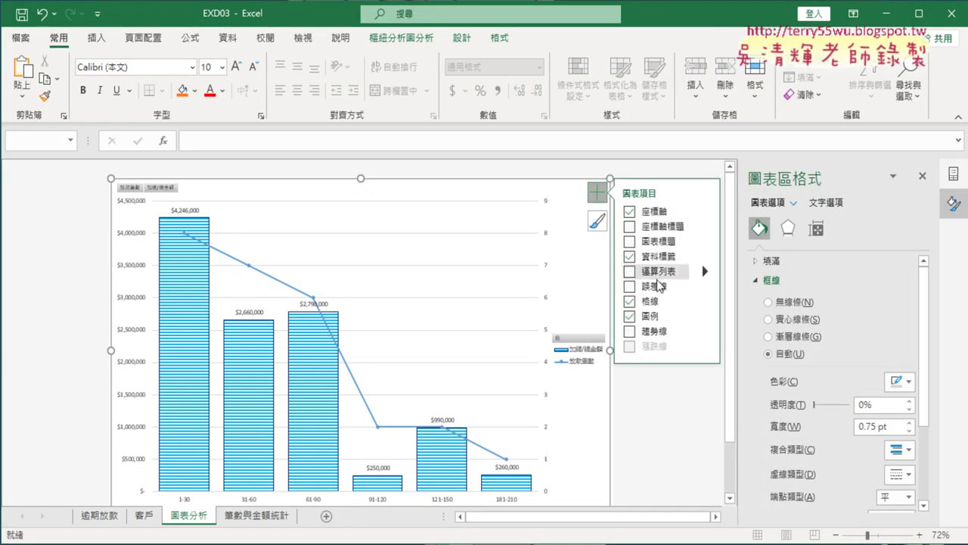
Step: Set the 圖例 (legend) position to 下, below the 圖表分析 chart
{"action": "left_click", "coordinate": [705, 316]}
{"action": "left_click", "coordinate": [737, 373]}
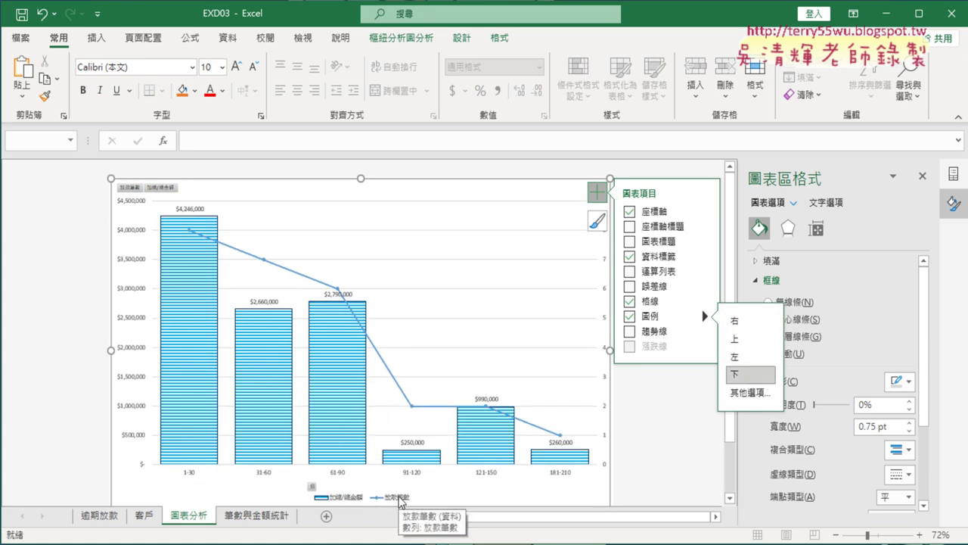
{"action": "key", "text": "alt+Tab"}
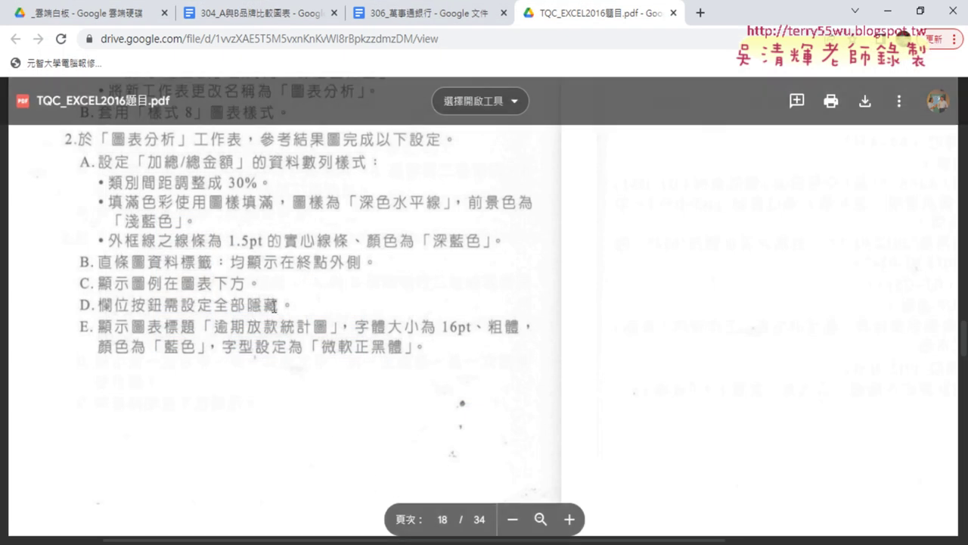
{"action": "left_click", "coordinate": [891, 10]}
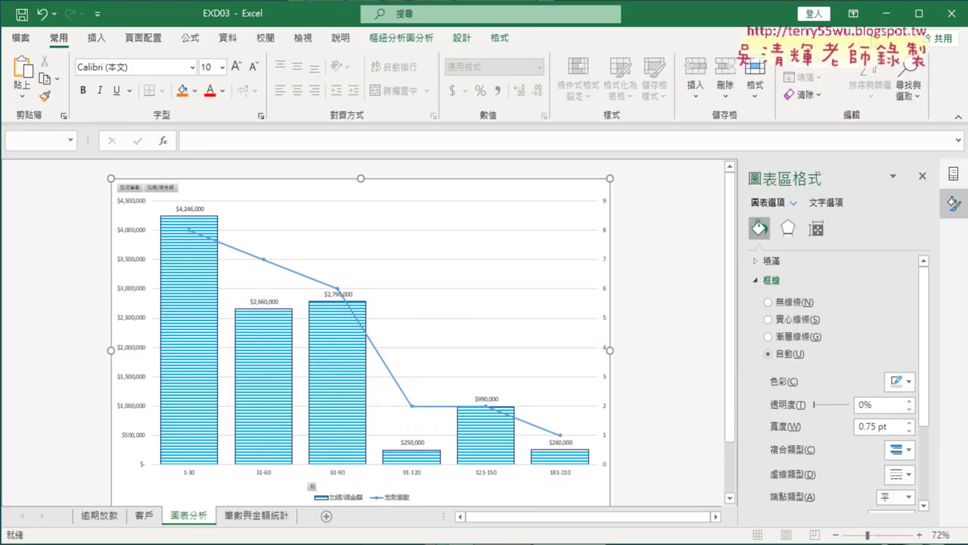
{"action": "left_click", "coordinate": [597, 191]}
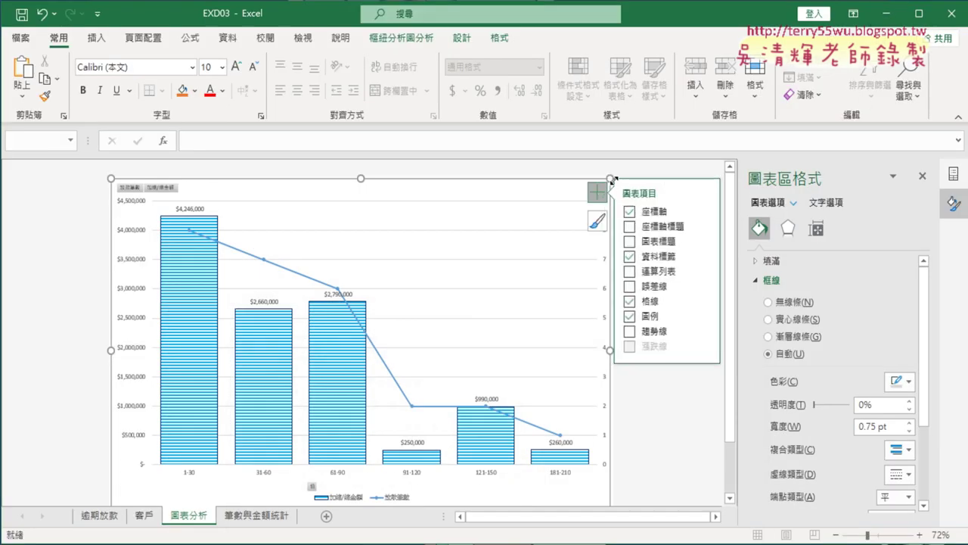
Step: Hide all field buttons on the pivot chart from the PivotChart Analyze tools
{"action": "left_click", "coordinate": [396, 38]}
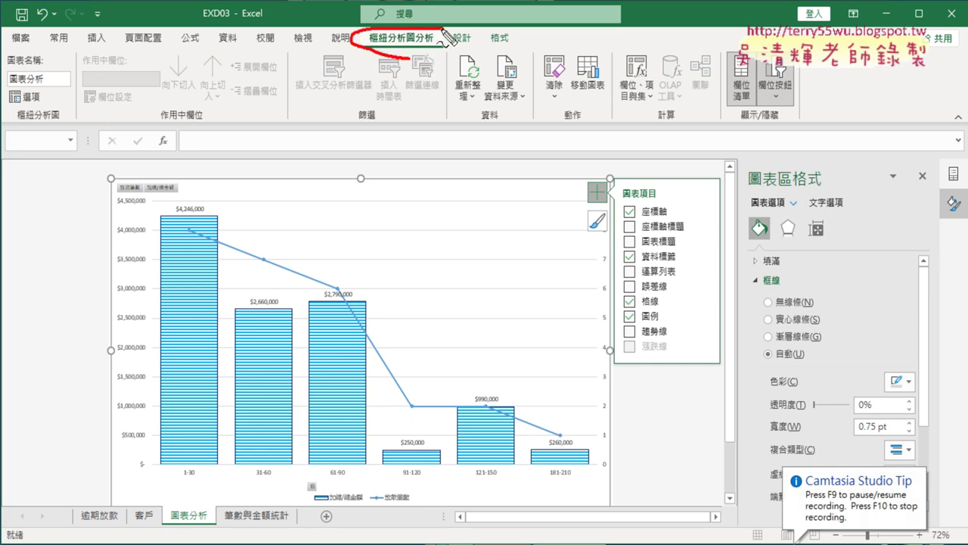
{"action": "left_click_drag", "start_coordinate": [414, 69], "coordinate": [418, 72]}
{"action": "left_click_drag", "start_coordinate": [792, 119], "coordinate": [749, 69]}
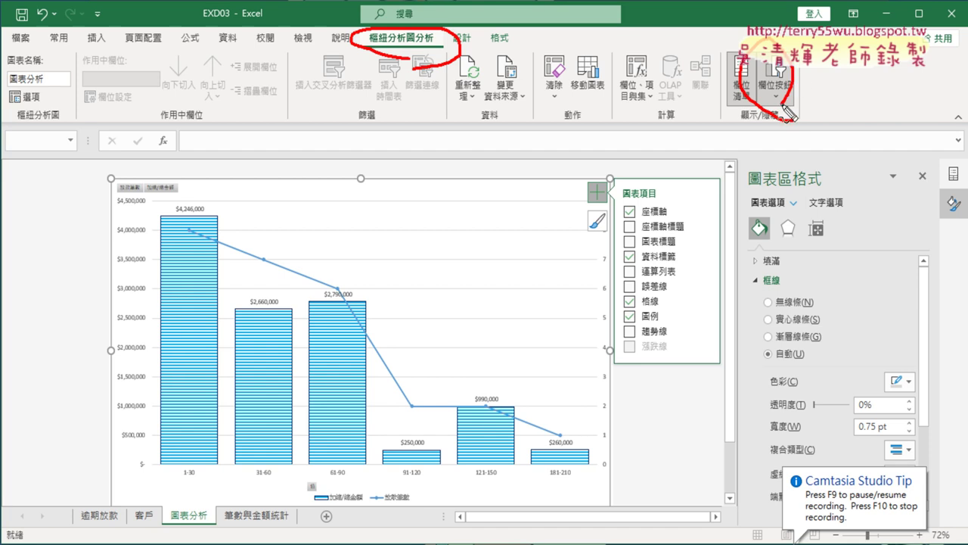
{"action": "left_click_drag", "start_coordinate": [463, 65], "coordinate": [727, 86]}
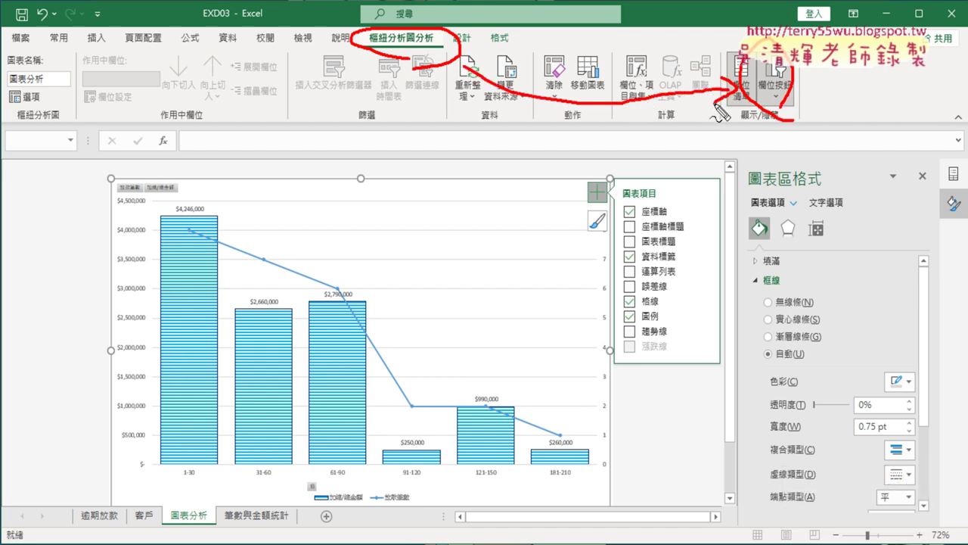
{"action": "key", "text": "Escape"}
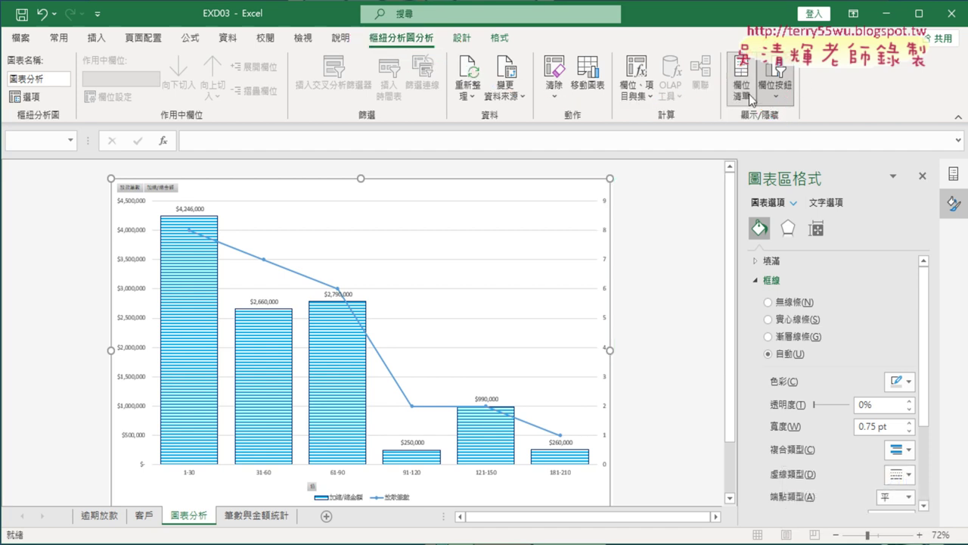
{"action": "left_click", "coordinate": [784, 96]}
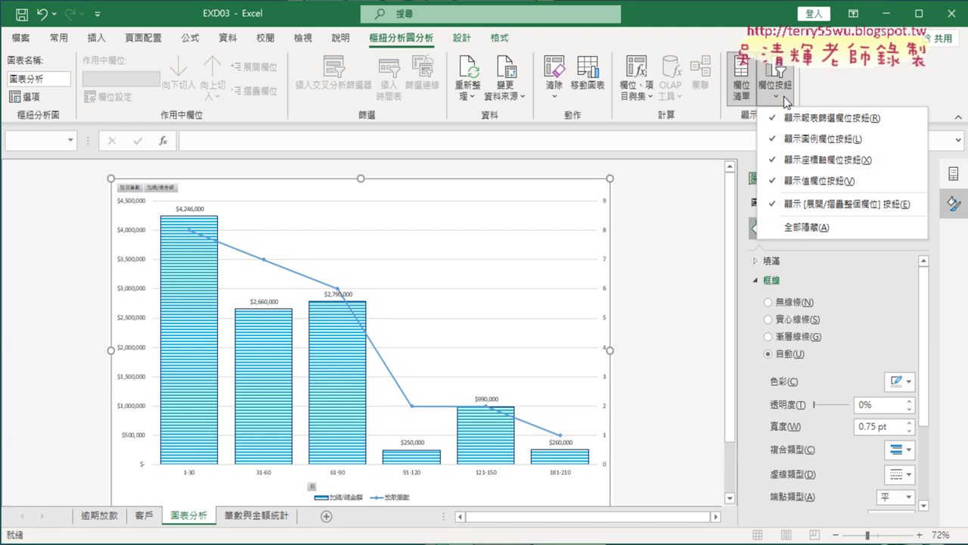
{"action": "left_click", "coordinate": [784, 226]}
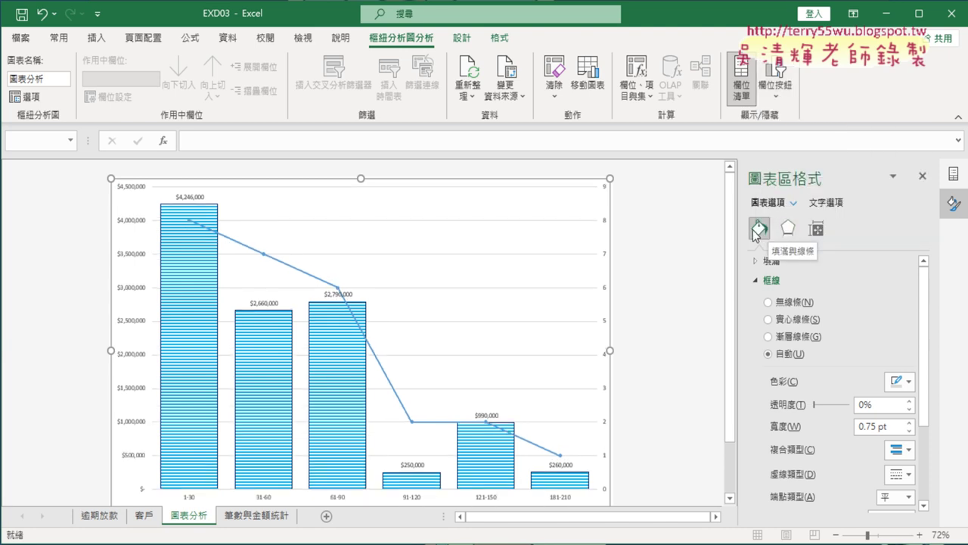
Step: Check the exam instructions PDF, then return to the Excel chart
{"action": "scroll", "coordinate": [740, 270], "scroll_direction": "down", "scroll_amount": 1}
{"action": "scroll", "coordinate": [740, 270], "scroll_direction": "down", "scroll_amount": 1}
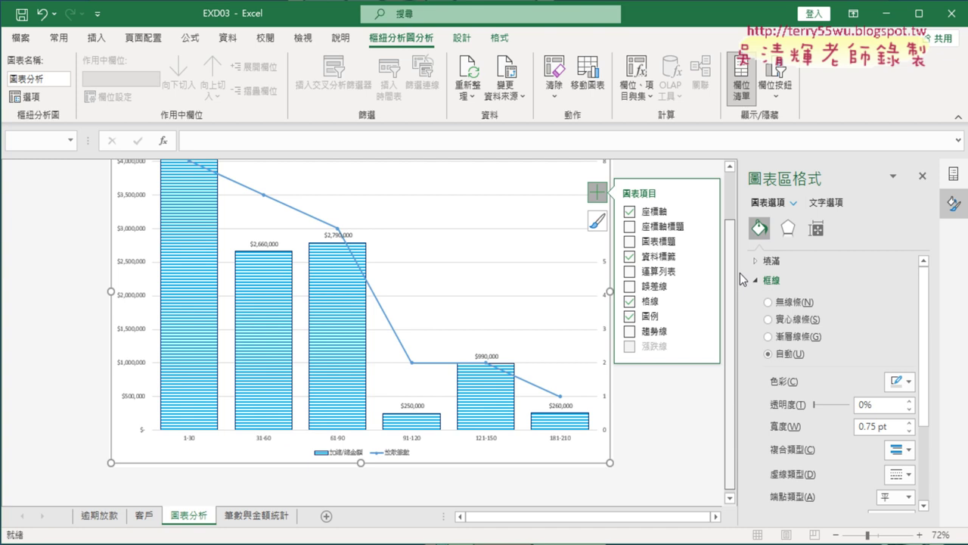
{"action": "scroll", "coordinate": [740, 270], "scroll_direction": "up", "scroll_amount": 2}
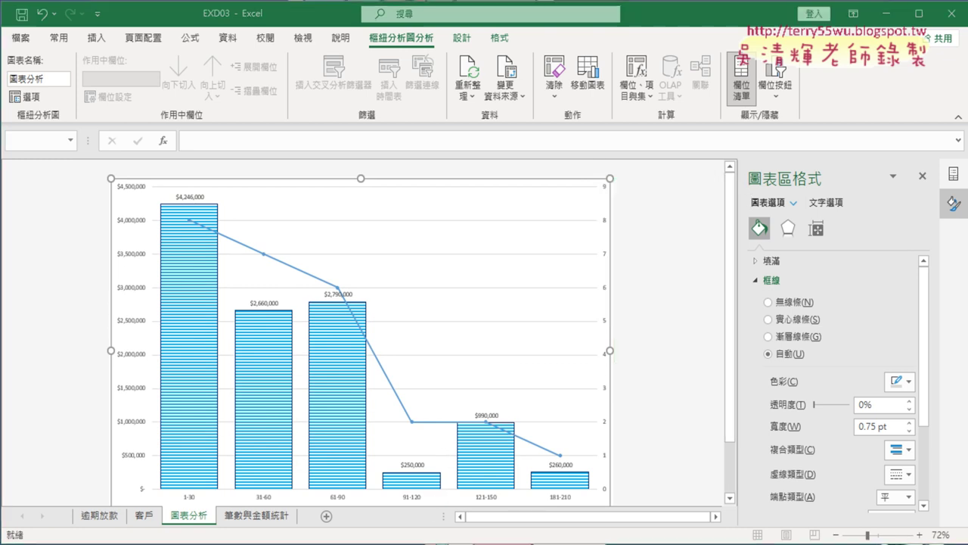
{"action": "key", "text": "alt+Tab"}
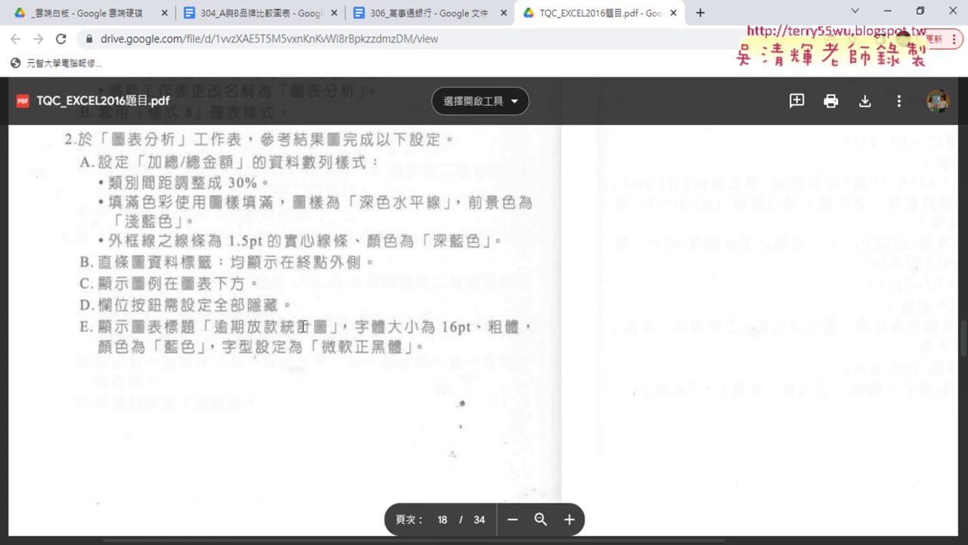
{"action": "left_click", "coordinate": [886, 15]}
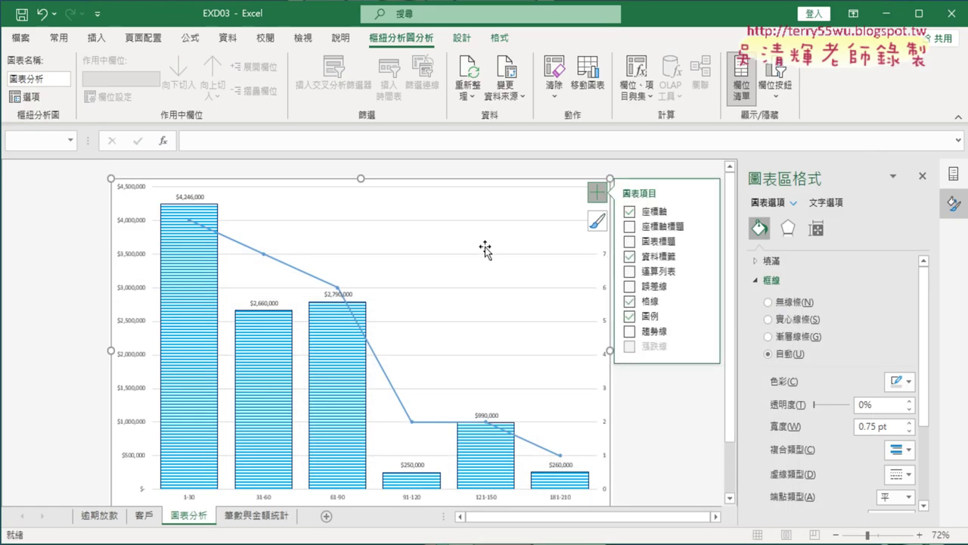
Step: Add a Chart Title element to the pivot chart, leaving axis titles off
{"action": "left_click", "coordinate": [631, 227]}
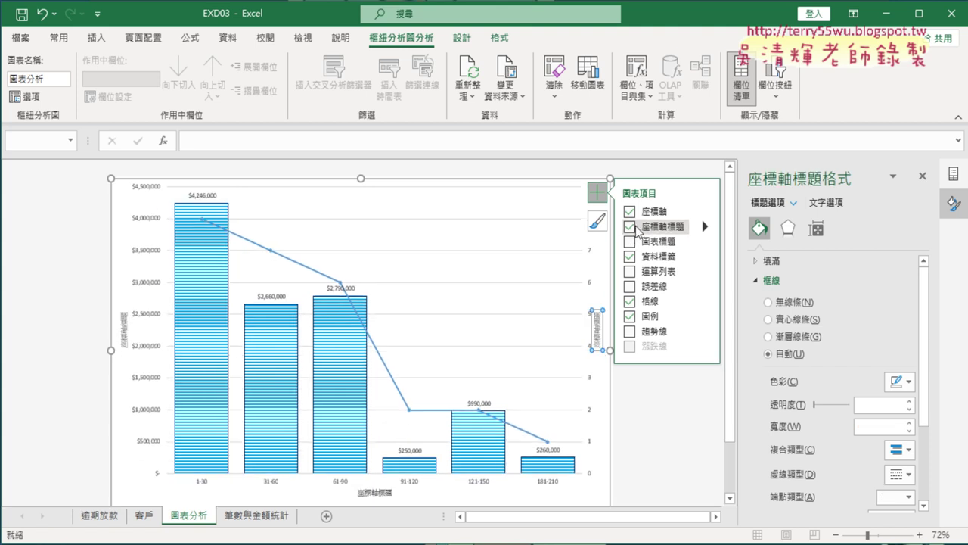
{"action": "left_click", "coordinate": [631, 230]}
{"action": "left_click", "coordinate": [630, 242]}
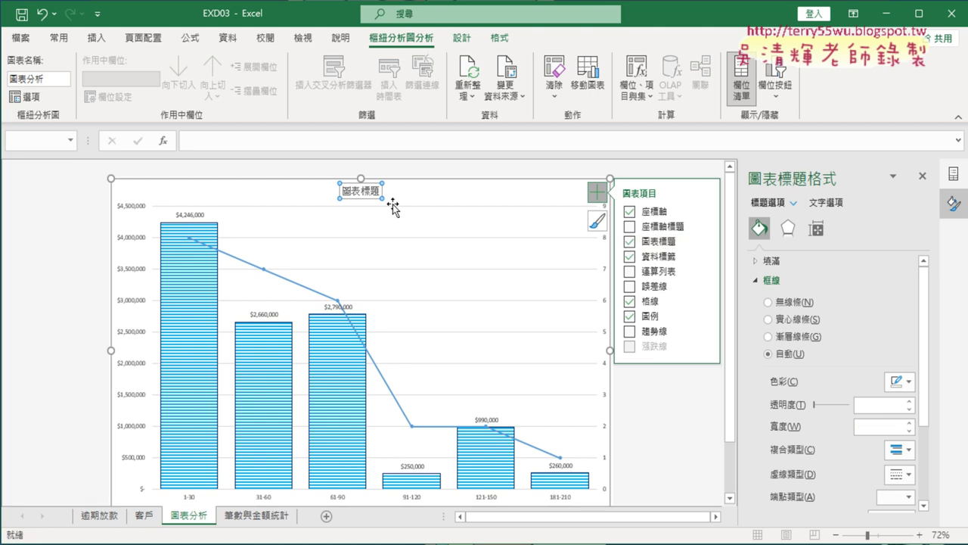
Step: Replace the placeholder chart title text with 逾期放款統計圖
{"action": "double_click", "coordinate": [345, 191]}
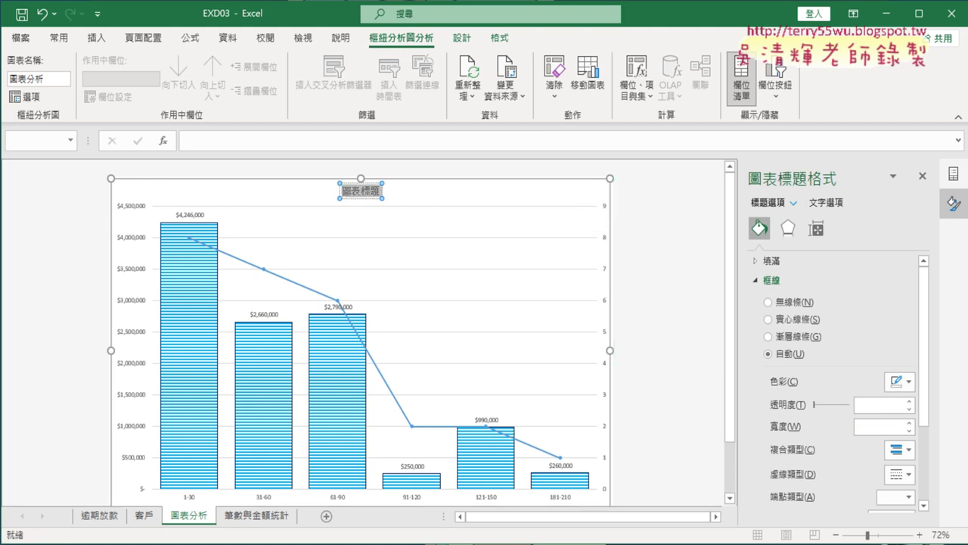
{"action": "key", "text": "alt+Tab"}
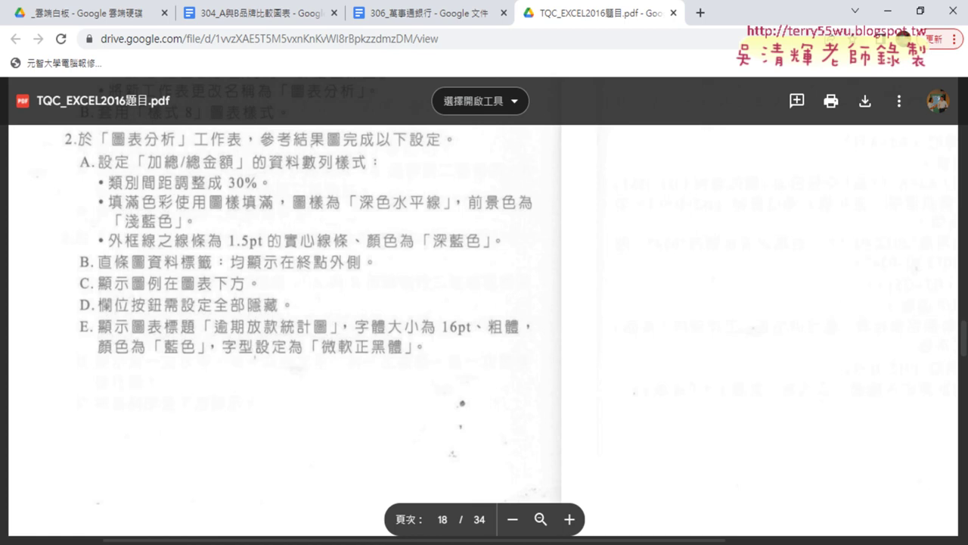
{"action": "key", "text": "alt+Tab"}
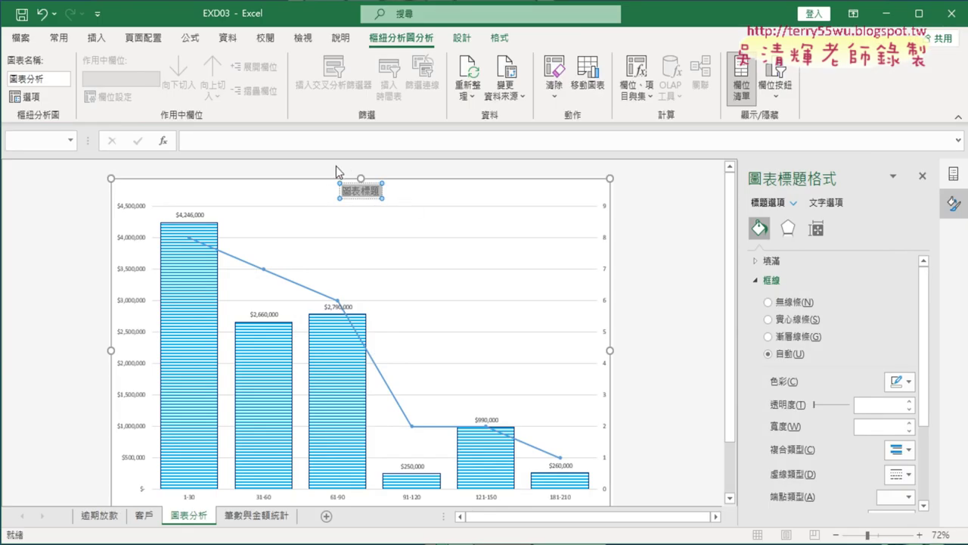
{"action": "left_click", "coordinate": [360, 190]}
{"action": "left_click_drag", "start_coordinate": [343, 191], "coordinate": [412, 194]}
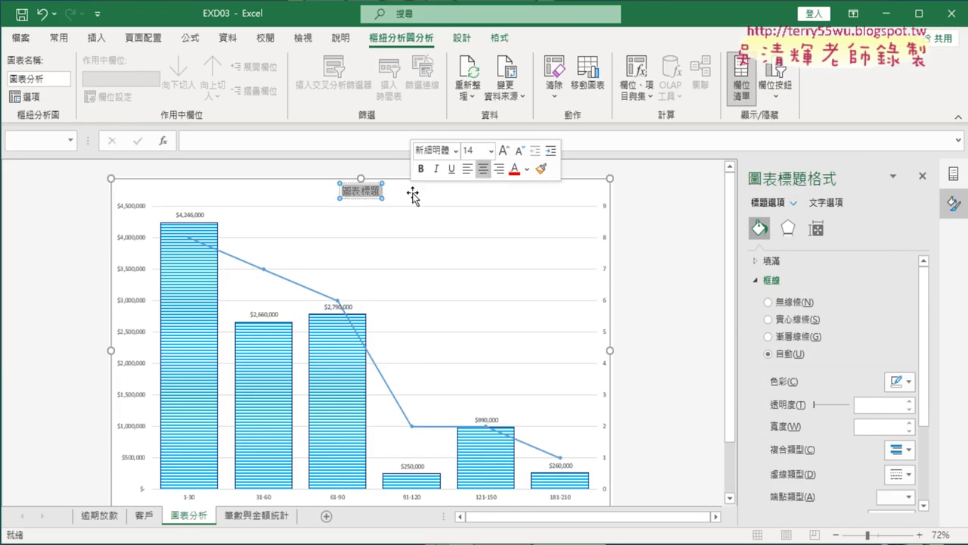
{"action": "type", "text": "於"}
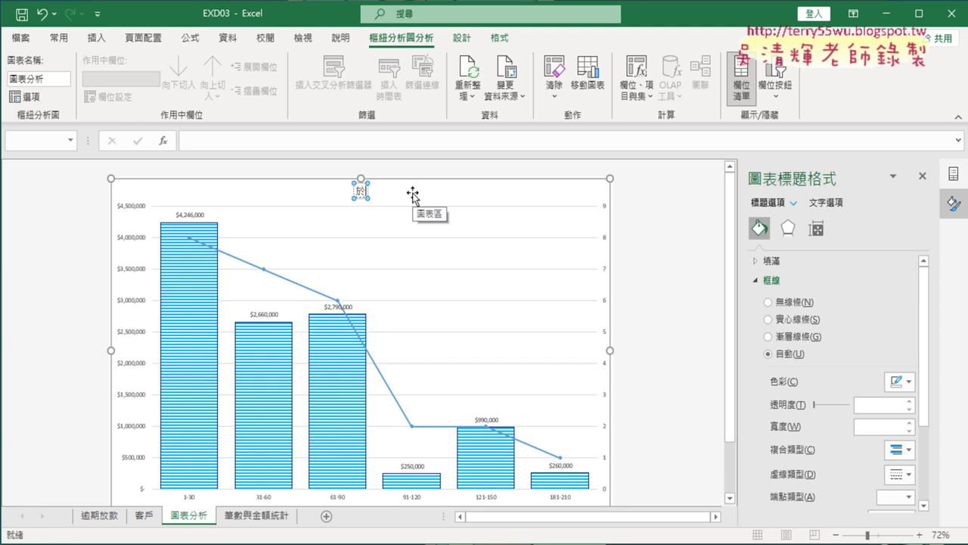
{"action": "type", "text": "期款"}
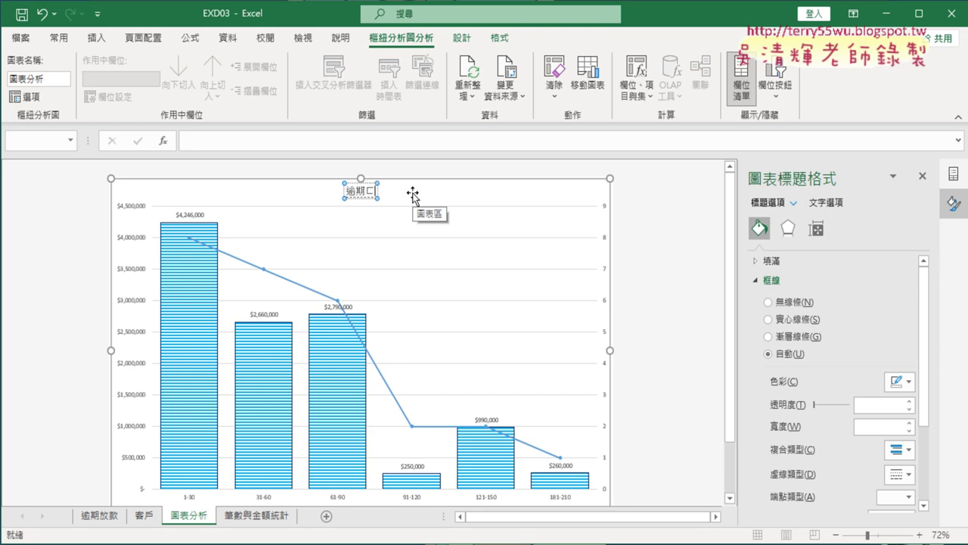
{"action": "type", "text": "款ㄊ"}
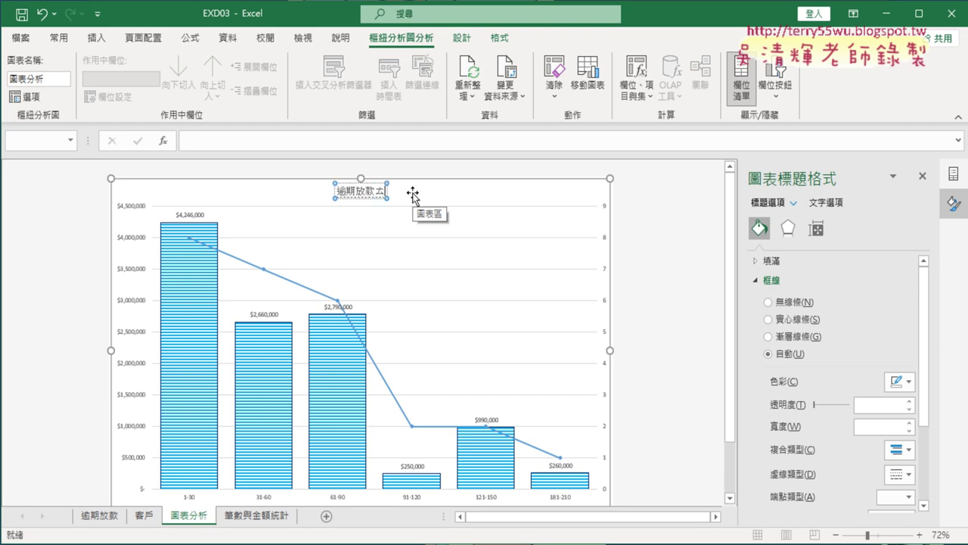
{"action": "type", "text": "ㄨㄥ"}
{"action": "type", "text": "統計"}
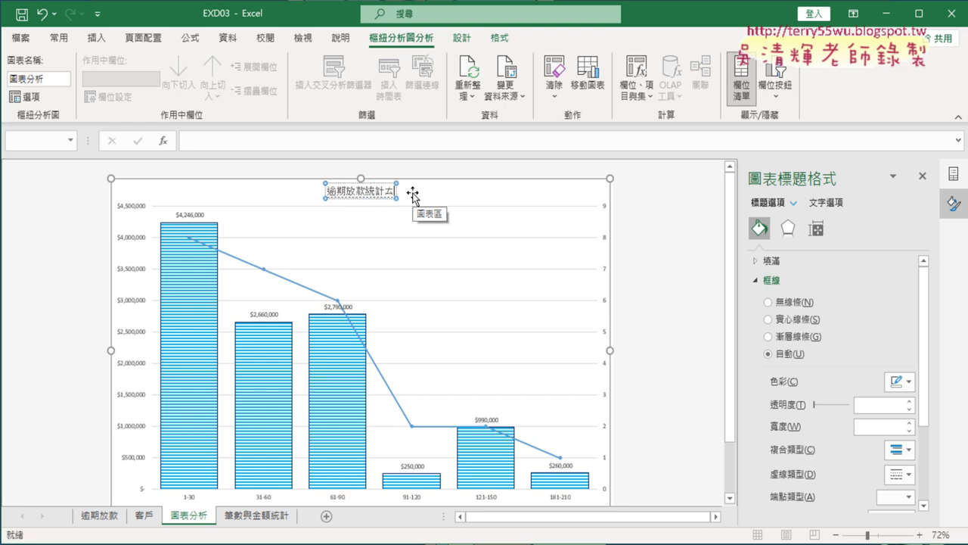
{"action": "type", "text": "圖"}
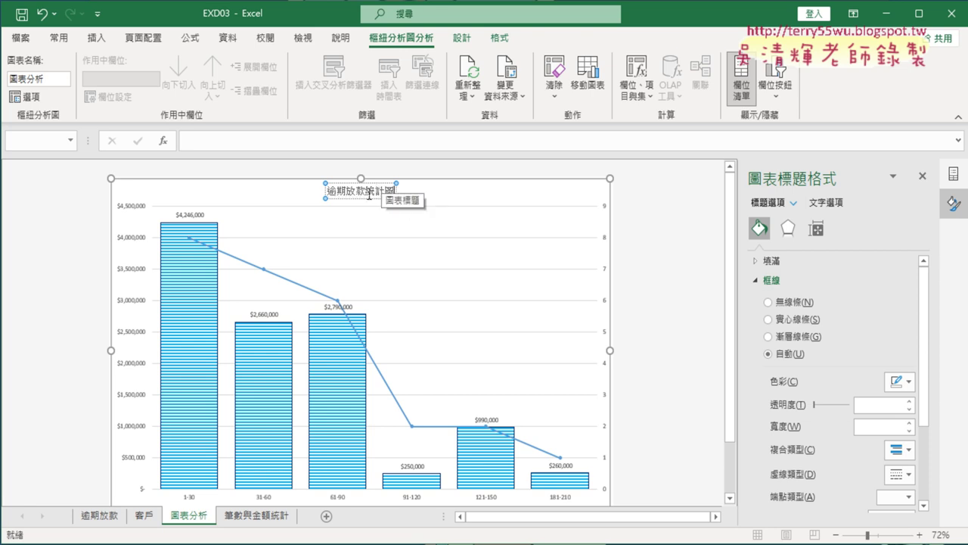
{"action": "key", "text": "Escape"}
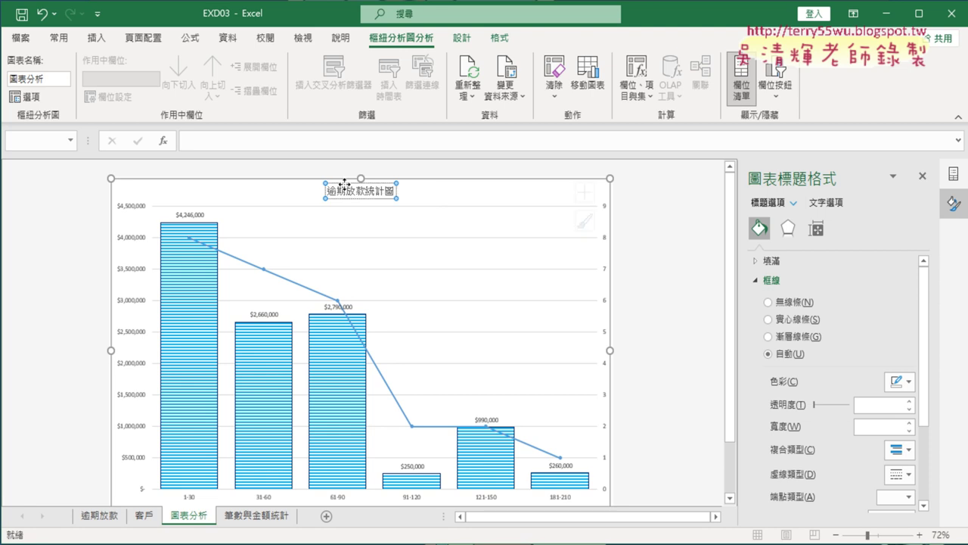
{"action": "left_click", "coordinate": [347, 190]}
{"action": "key", "text": "Escape"}
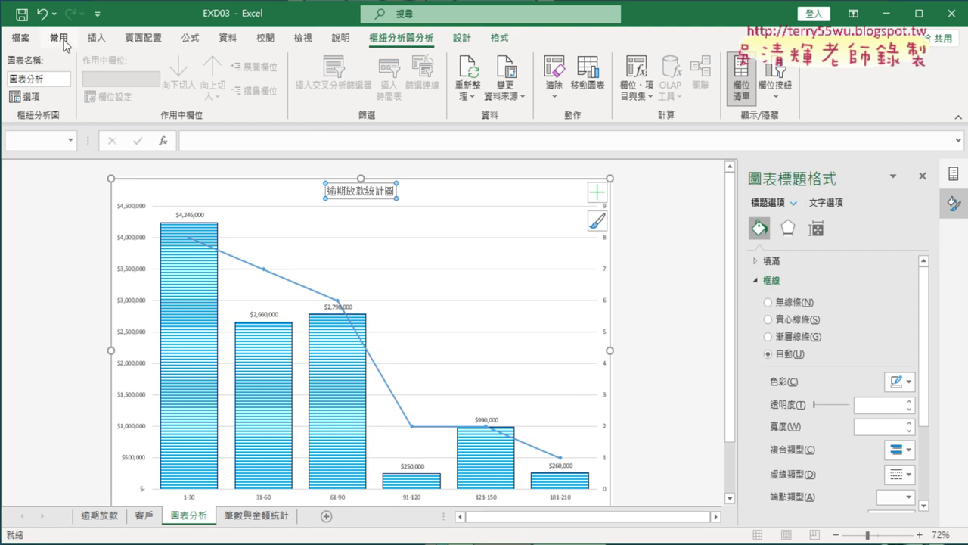
Step: Make the chart title 16 pt, bold and blue
{"action": "left_click", "coordinate": [67, 46]}
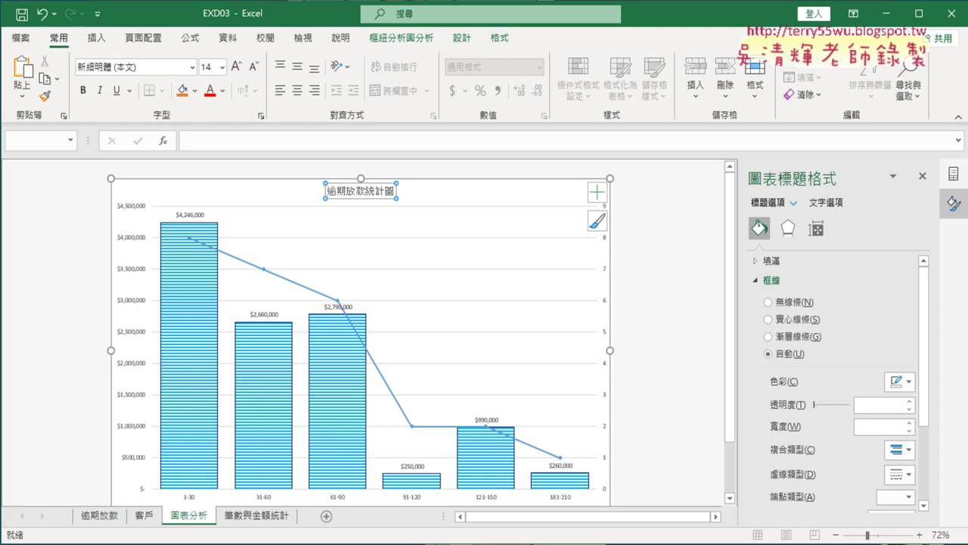
{"action": "key", "text": "alt+Tab"}
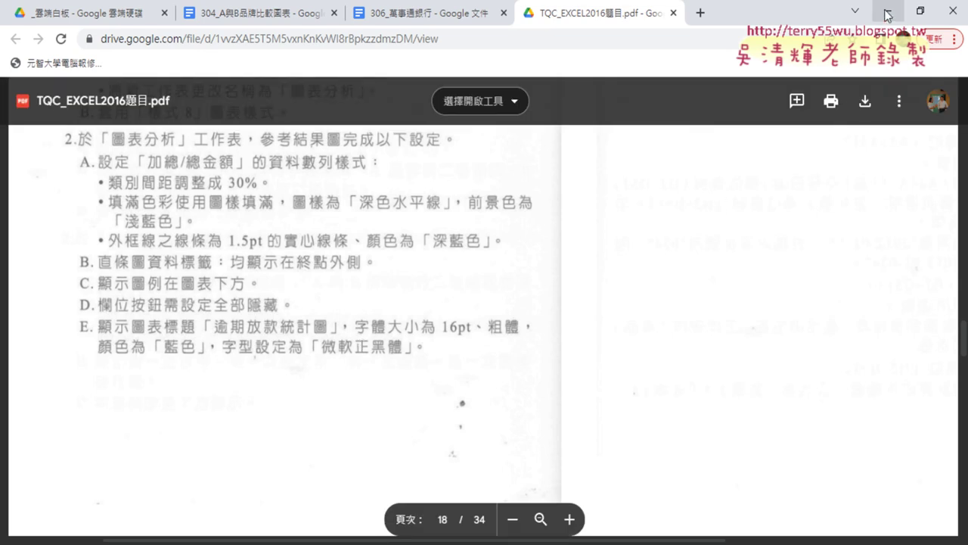
{"action": "key", "text": "alt+Tab"}
{"action": "left_click", "coordinate": [221, 66]}
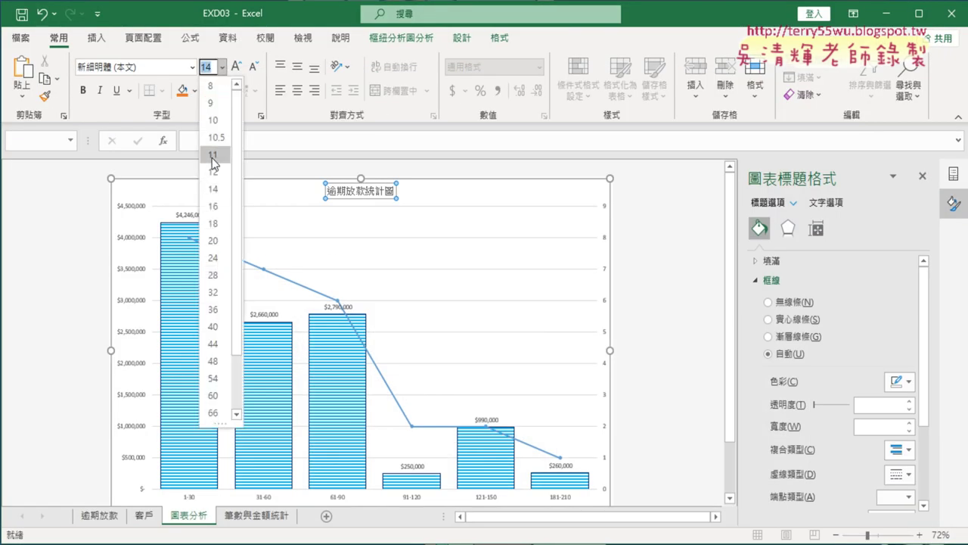
{"action": "left_click", "coordinate": [214, 206]}
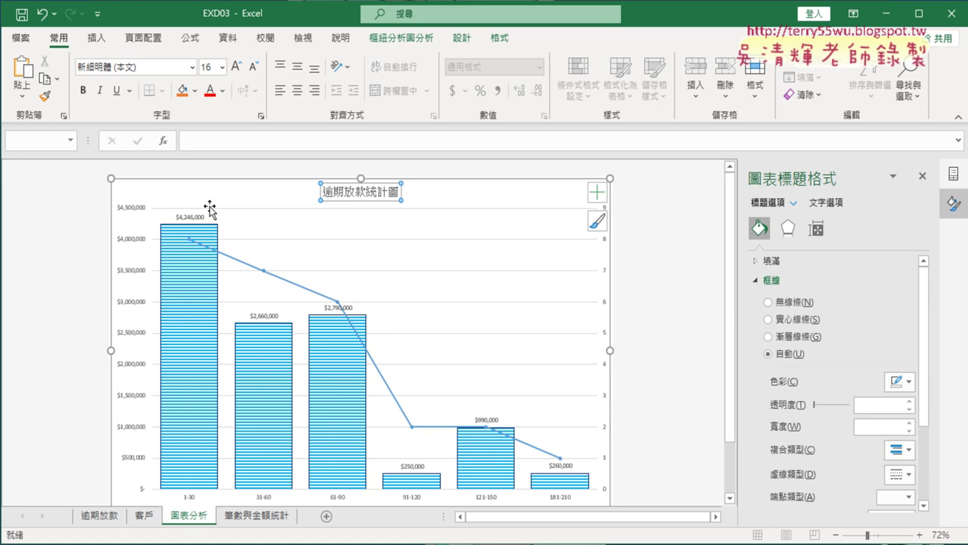
{"action": "left_click", "coordinate": [85, 94]}
{"action": "left_click", "coordinate": [222, 91]}
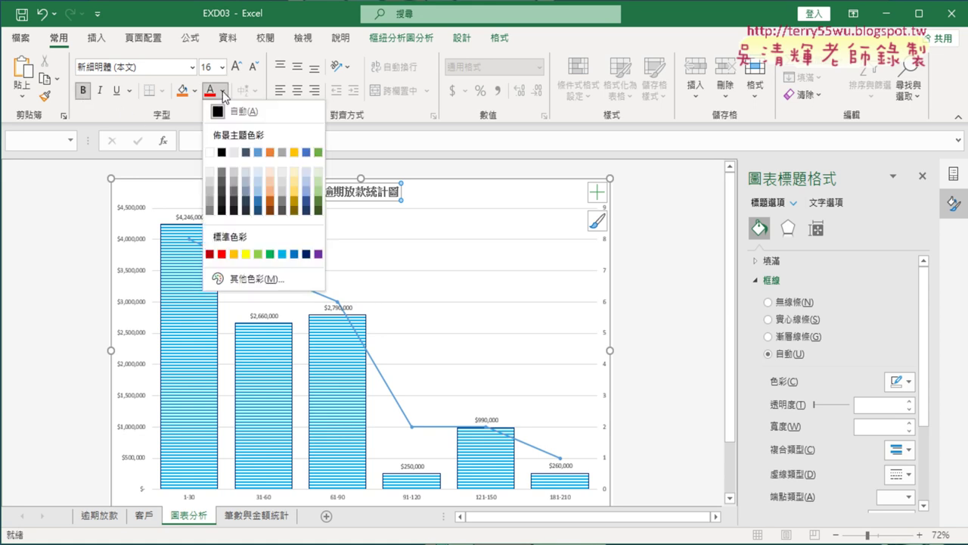
{"action": "left_click", "coordinate": [294, 254]}
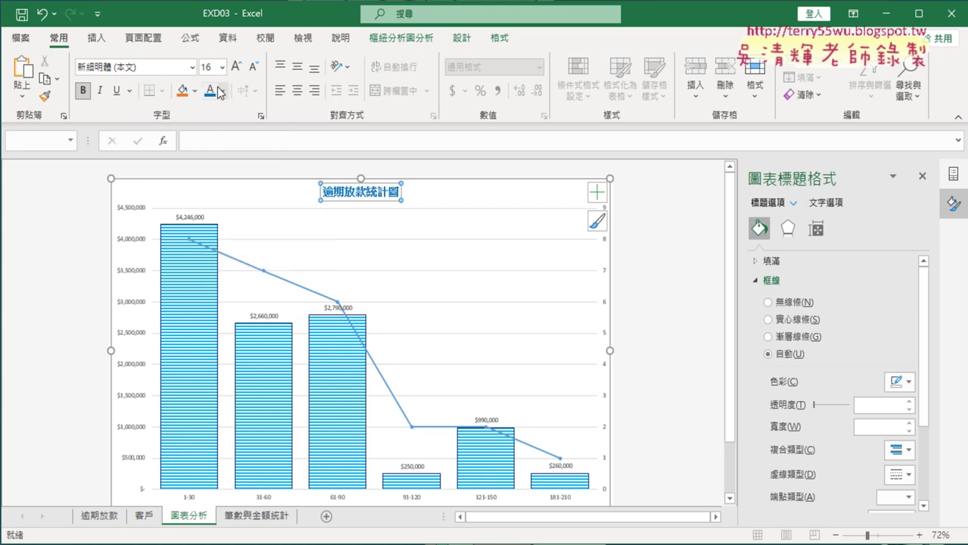
Step: Change the chart title font to 微軟正黑體
{"action": "left_click", "coordinate": [195, 67]}
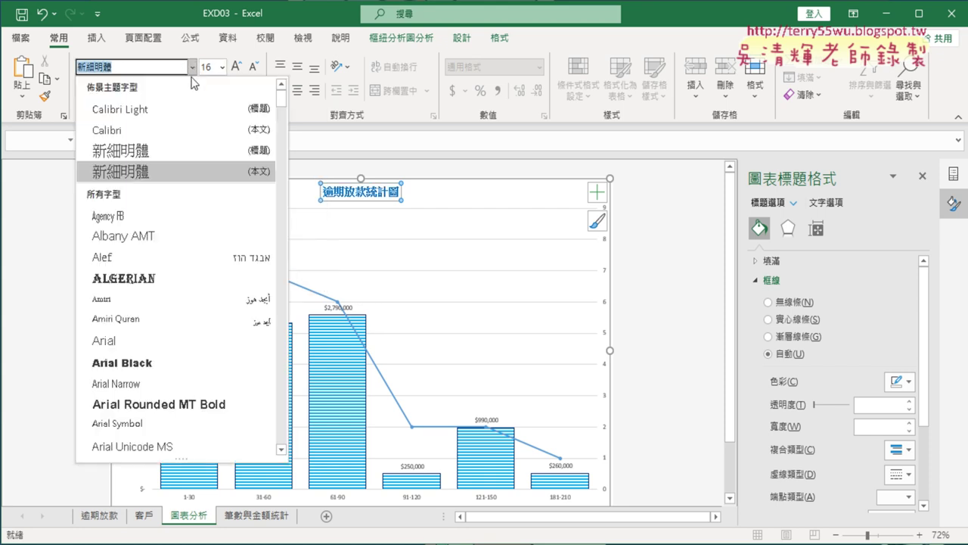
{"action": "scroll", "coordinate": [194, 216], "scroll_direction": "down", "scroll_amount": 3}
{"action": "scroll", "coordinate": [194, 226], "scroll_direction": "down", "scroll_amount": 6}
{"action": "scroll", "coordinate": [194, 226], "scroll_direction": "down", "scroll_amount": 4}
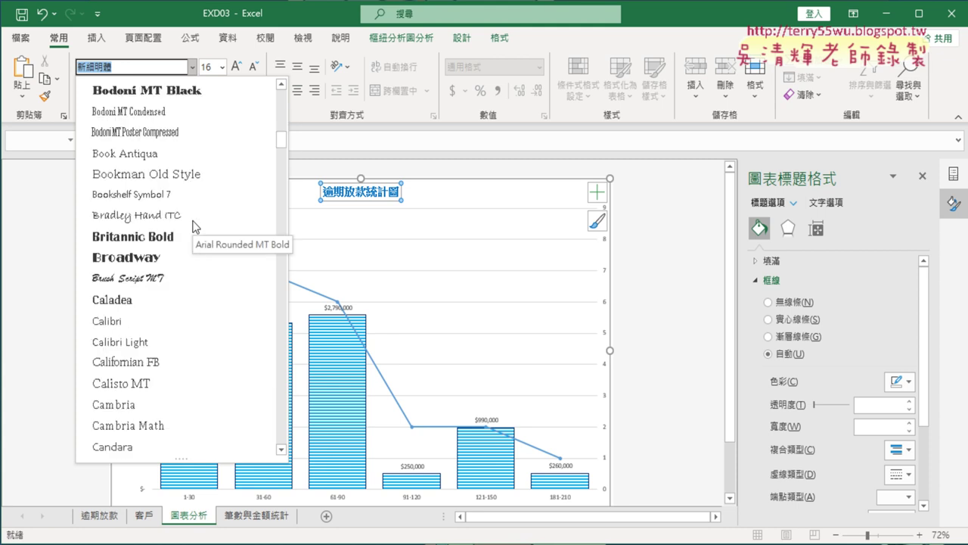
{"action": "scroll", "coordinate": [195, 227], "scroll_direction": "down", "scroll_amount": 4}
{"action": "left_click_drag", "start_coordinate": [280, 151], "coordinate": [284, 451]}
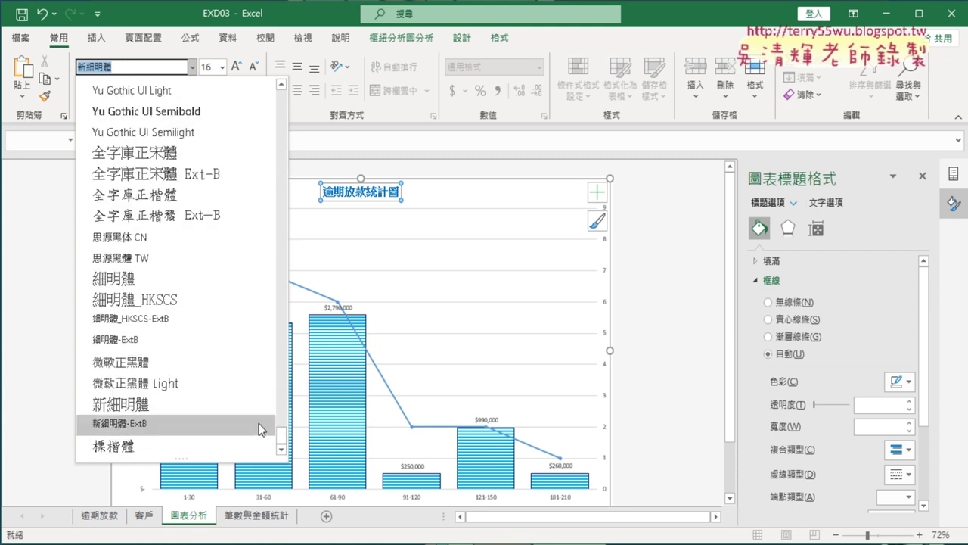
{"action": "left_click", "coordinate": [225, 365]}
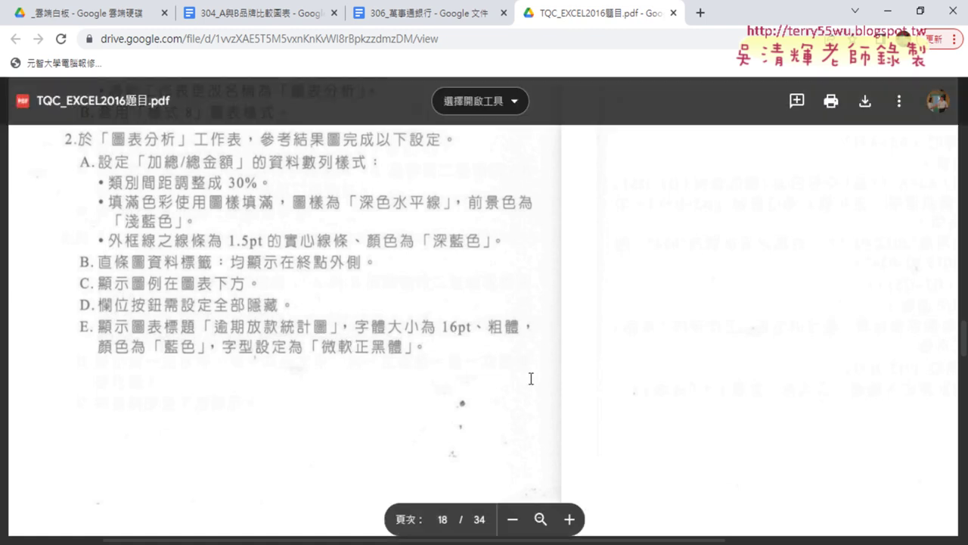
Step: Review task 306's chart requirements on PDF page 18, then minimize Chrome to return to Excel
{"action": "scroll", "coordinate": [530, 372], "scroll_direction": "up", "scroll_amount": 2}
{"action": "scroll", "coordinate": [530, 372], "scroll_direction": "up", "scroll_amount": 5}
{"action": "scroll", "coordinate": [530, 372], "scroll_direction": "up", "scroll_amount": 3}
{"action": "scroll", "coordinate": [529, 372], "scroll_direction": "down", "scroll_amount": 4}
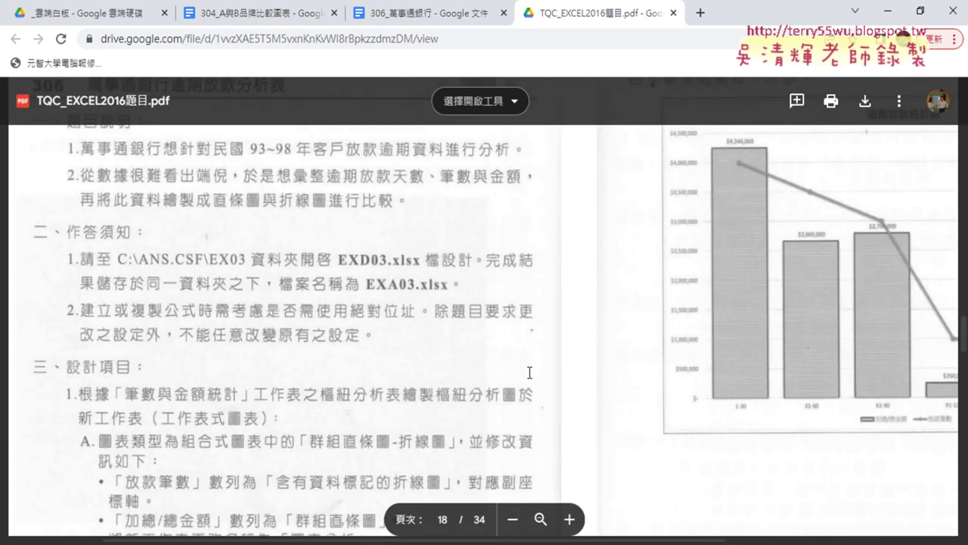
{"action": "scroll", "coordinate": [529, 372], "scroll_direction": "down", "scroll_amount": 4}
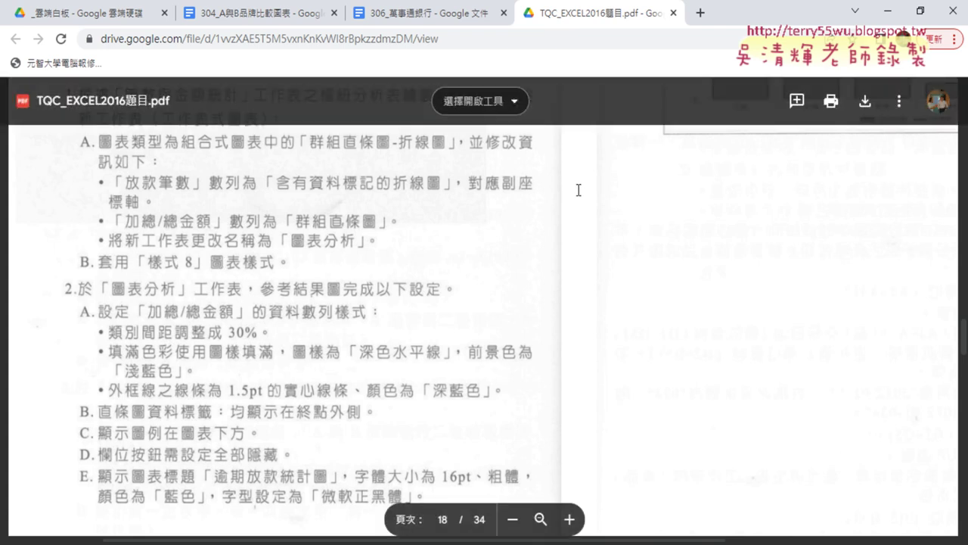
{"action": "left_click", "coordinate": [887, 11]}
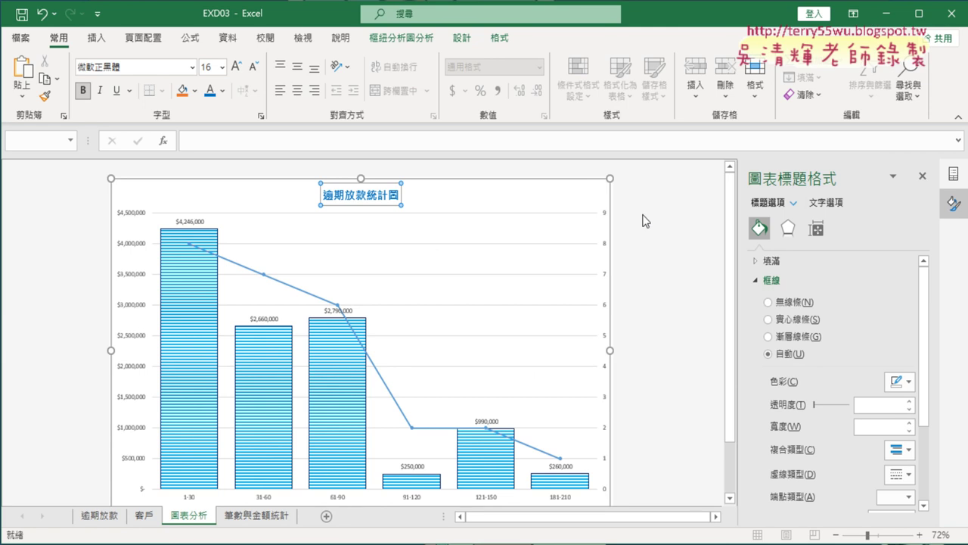
Step: Select the whole pivot chart and apply chart style 8 to it
{"action": "left_click", "coordinate": [643, 219]}
{"action": "left_click", "coordinate": [529, 189]}
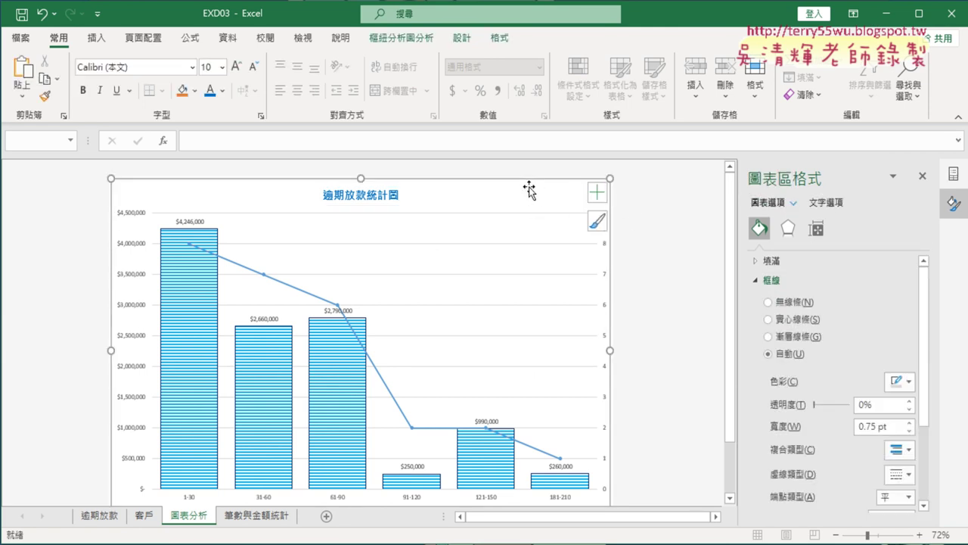
{"action": "left_click", "coordinate": [461, 39]}
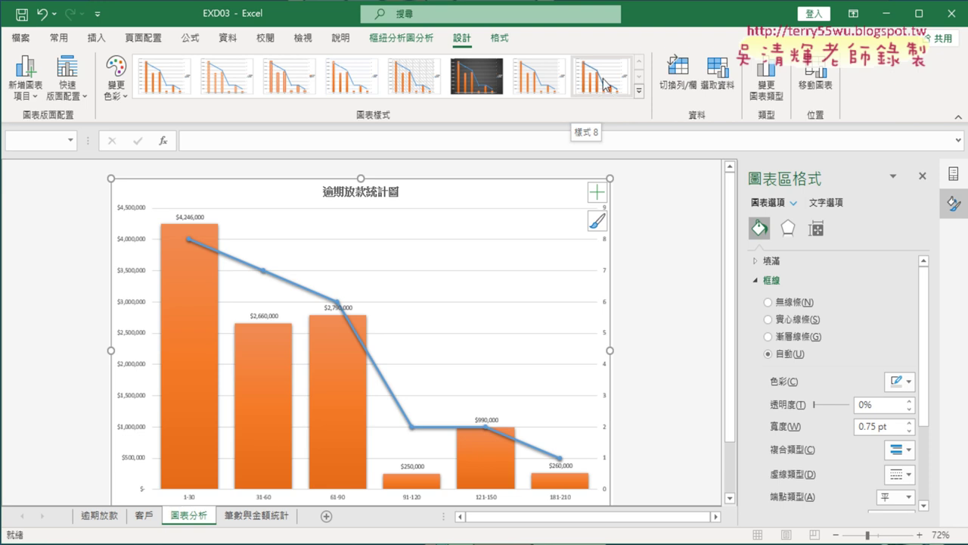
{"action": "left_click", "coordinate": [603, 78]}
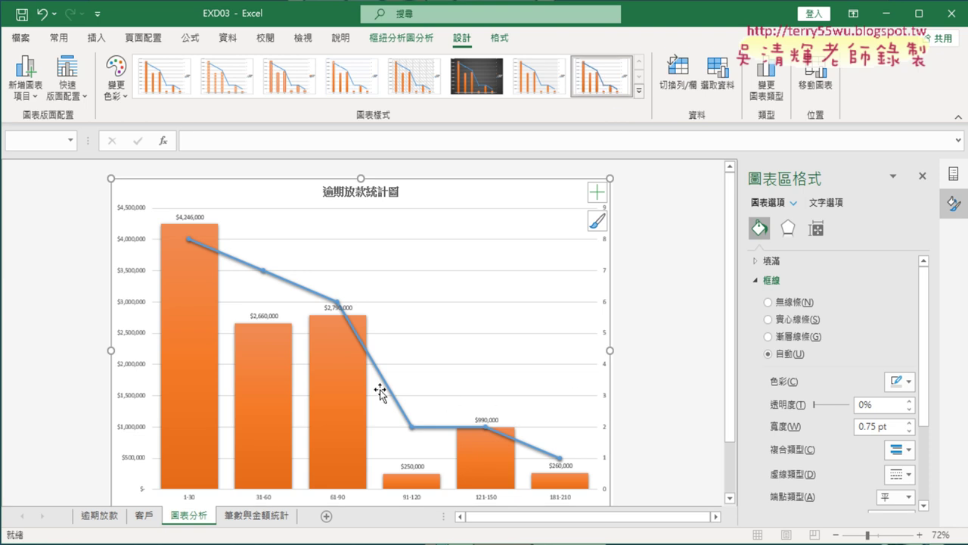
{"action": "left_click", "coordinate": [330, 385]}
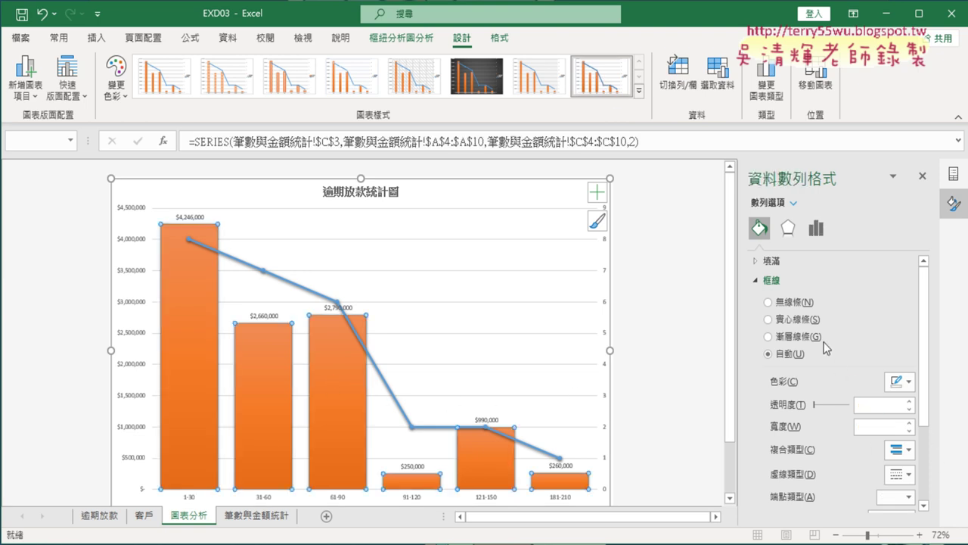
Step: Give the columns solid-line borders and a blue horizontal-lines pattern fill
{"action": "left_click", "coordinate": [793, 336]}
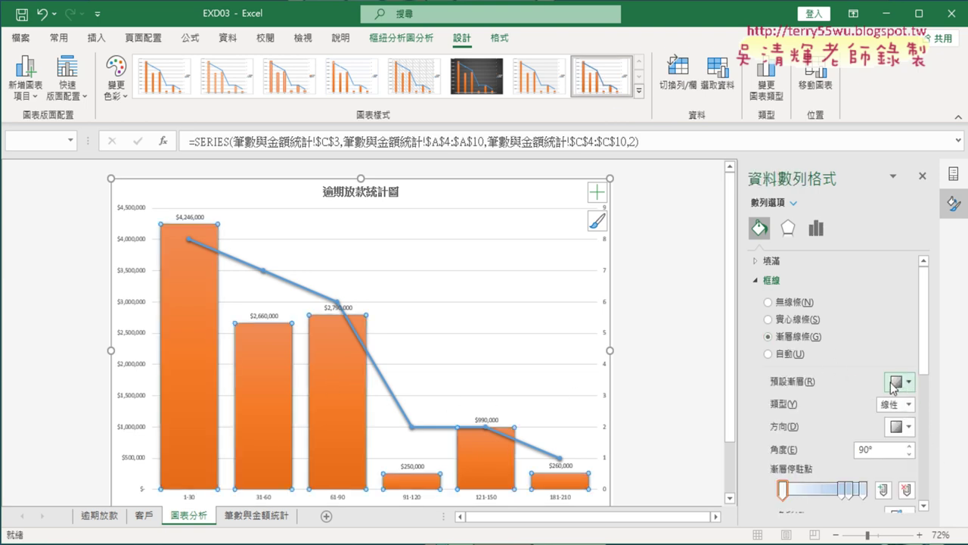
{"action": "left_click", "coordinate": [788, 318]}
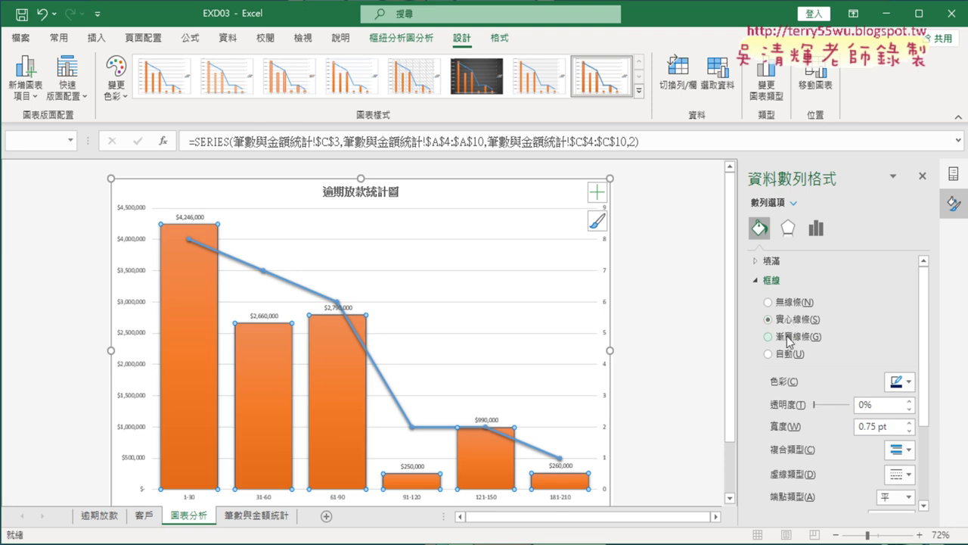
{"action": "left_click", "coordinate": [759, 261]}
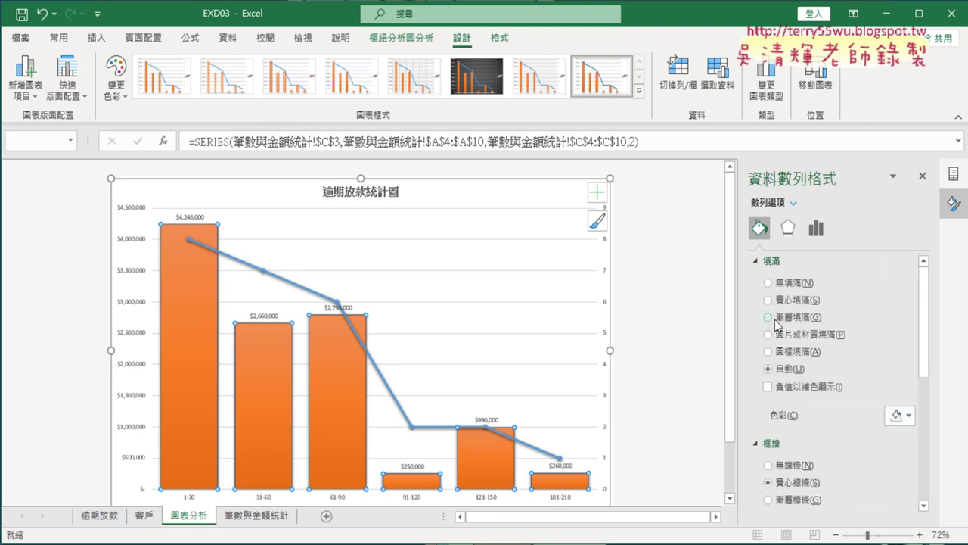
{"action": "left_click", "coordinate": [769, 334]}
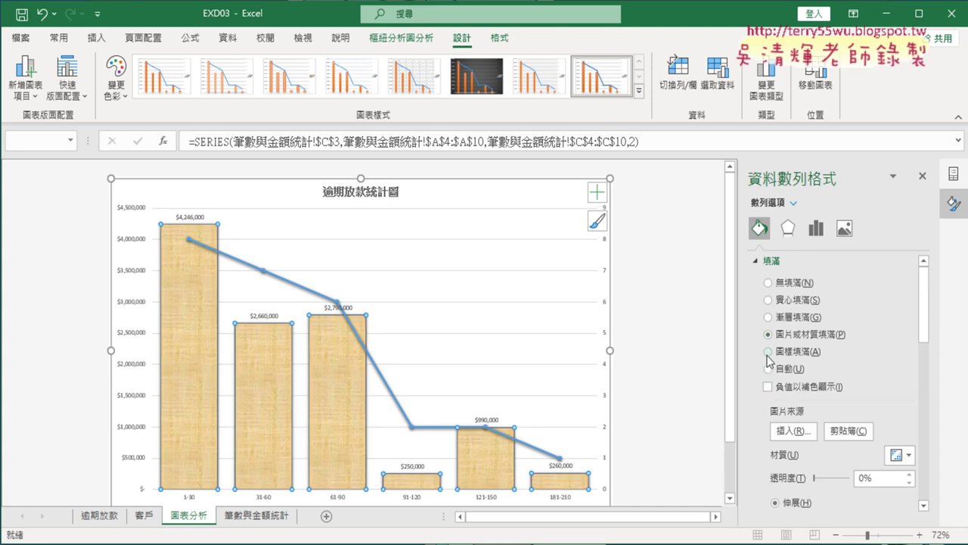
{"action": "left_click", "coordinate": [769, 351]}
{"action": "left_click", "coordinate": [899, 489]}
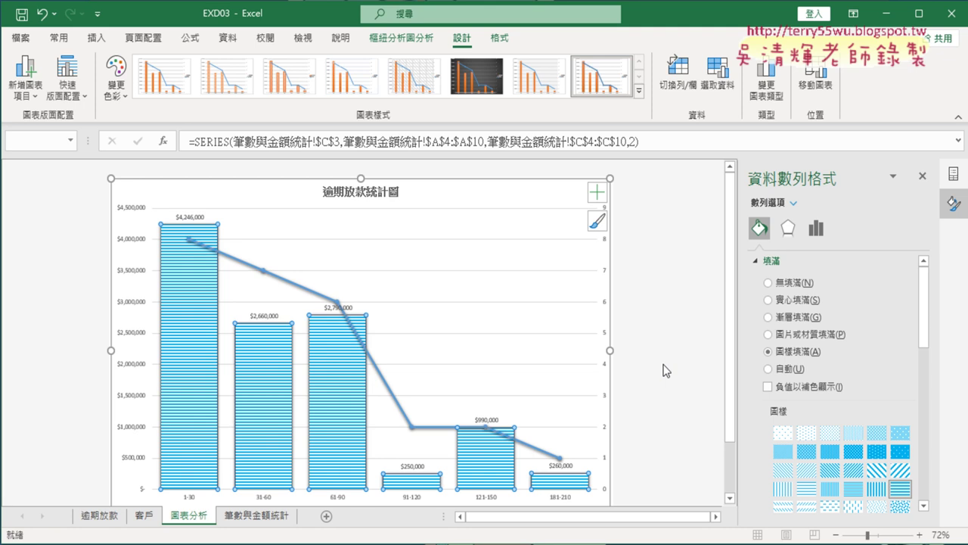
{"action": "left_click", "coordinate": [35, 41]}
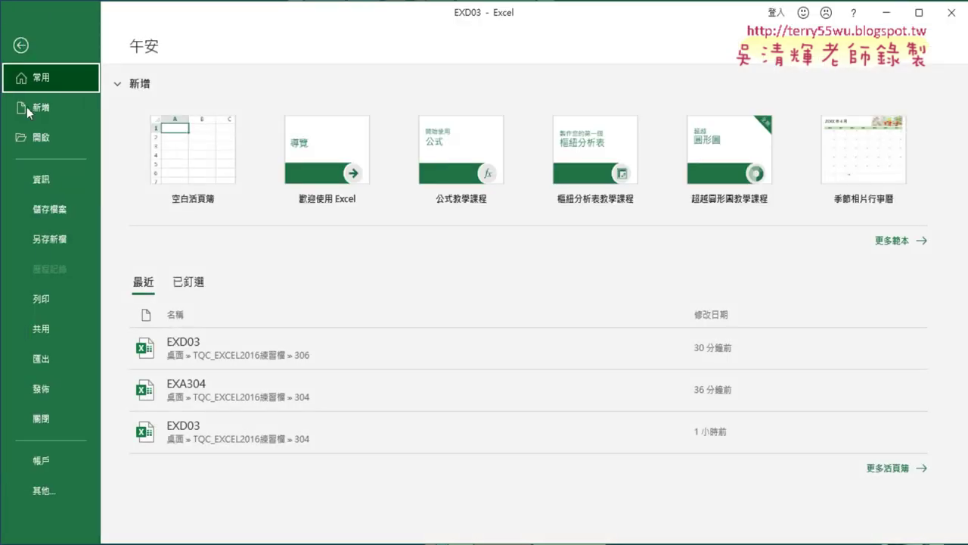
Step: Save the workbook as EXA306 in the same 306 folder
{"action": "left_click", "coordinate": [44, 247]}
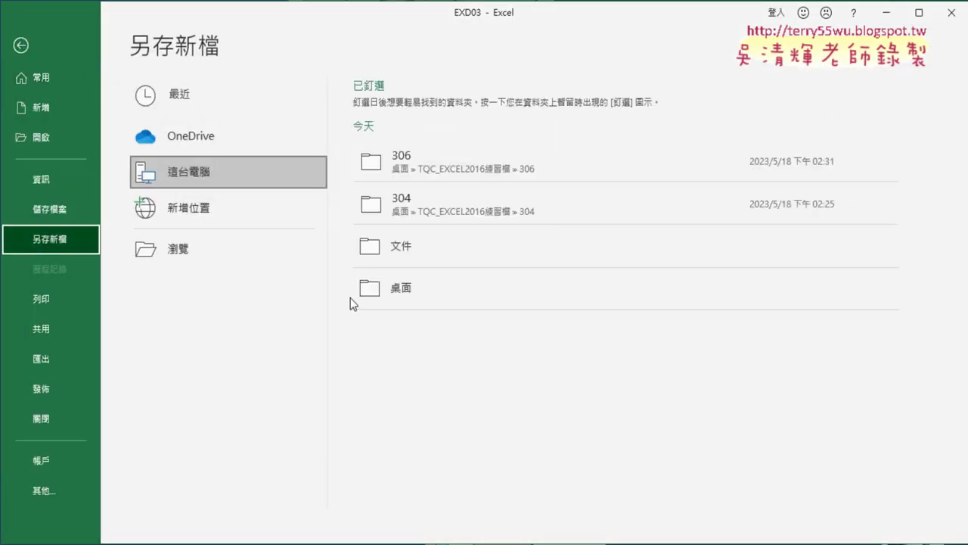
{"action": "left_click", "coordinate": [221, 256]}
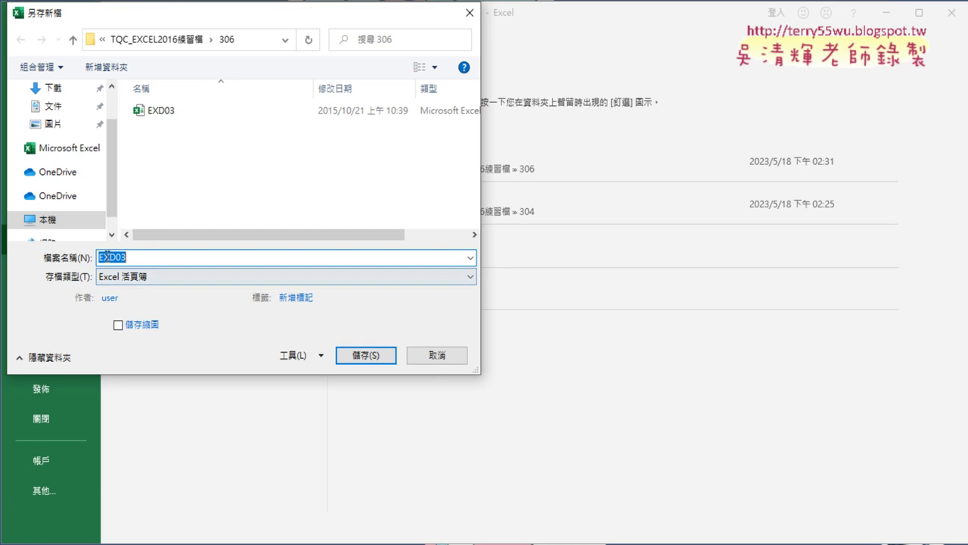
{"action": "left_click_drag", "start_coordinate": [108, 258], "coordinate": [170, 256]}
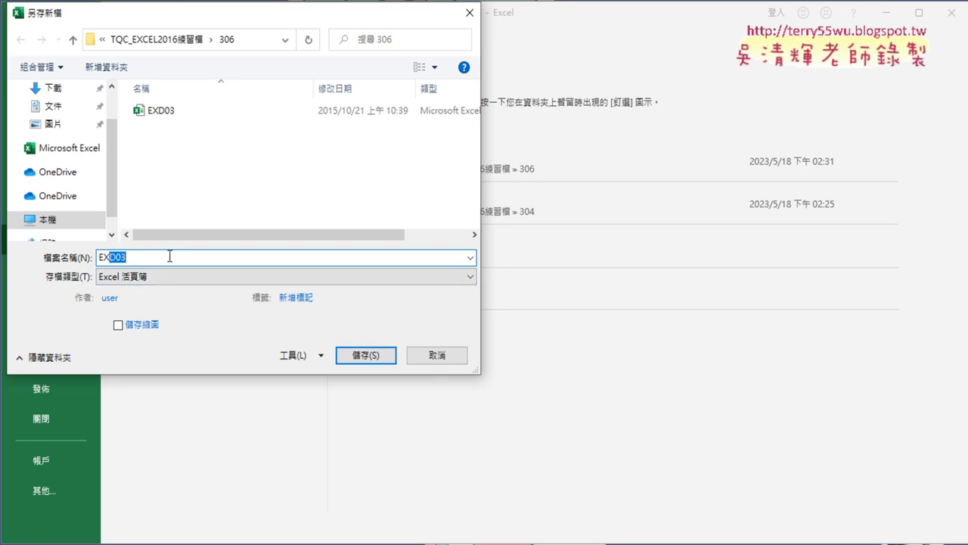
{"action": "type", "text": "A306"}
{"action": "key", "text": "Return"}
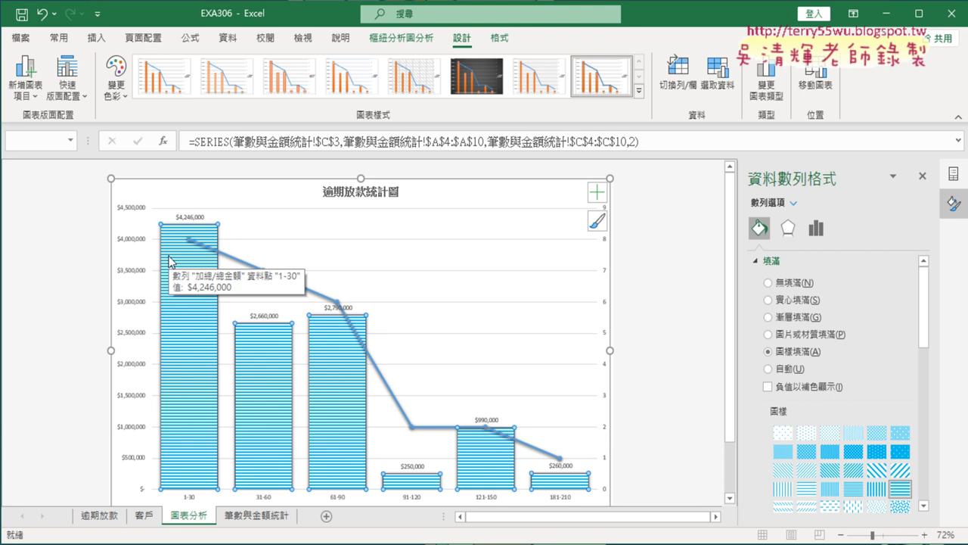